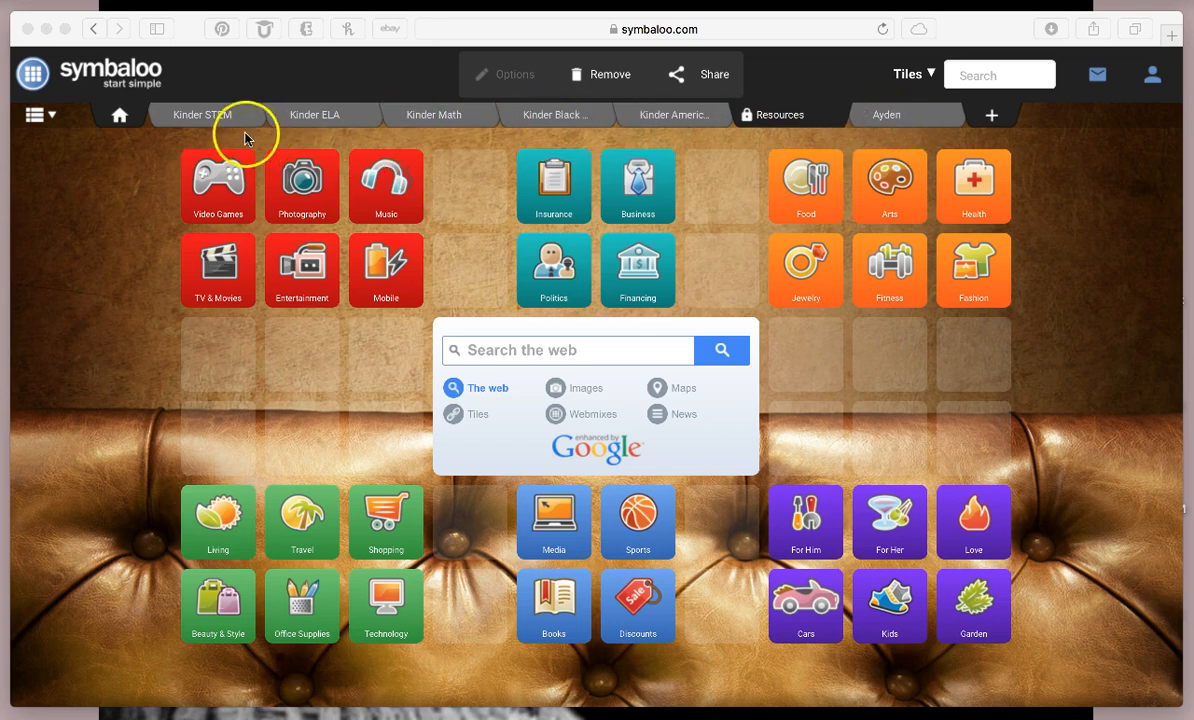
# - Look through the Kinder ELA and Kinder Math webmixes and their tiles
pyautogui.click(312, 117)
pyautogui.click(312, 118)
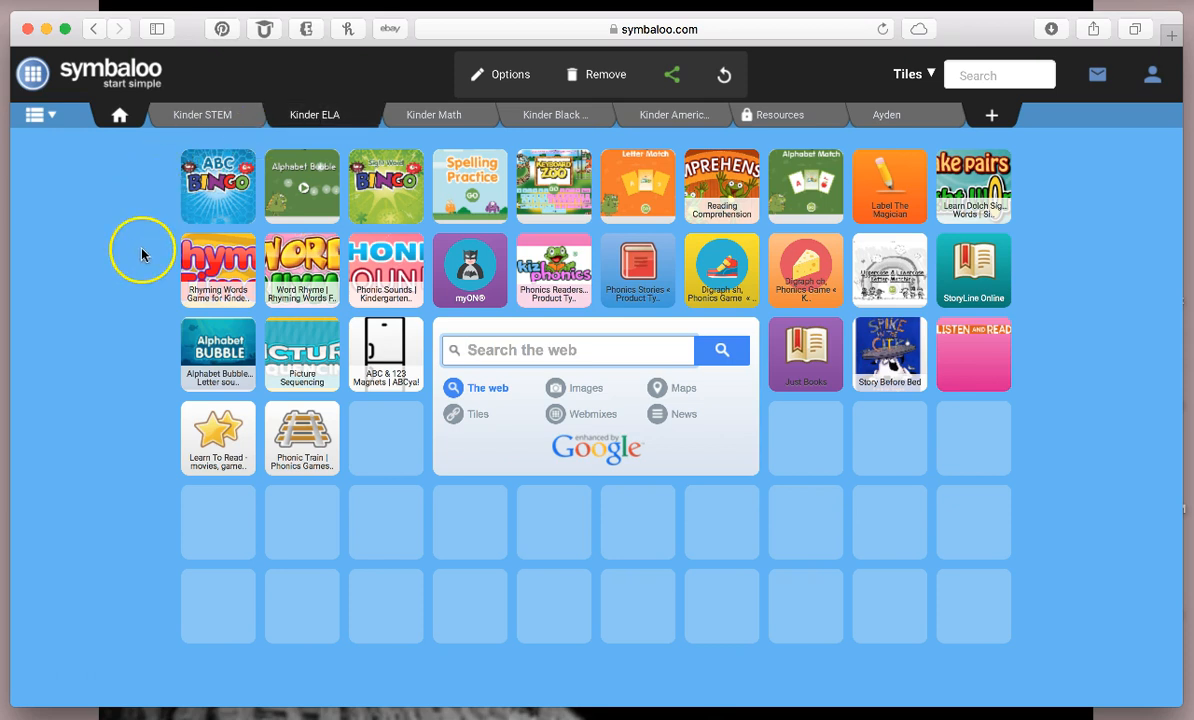
pyautogui.click(440, 116)
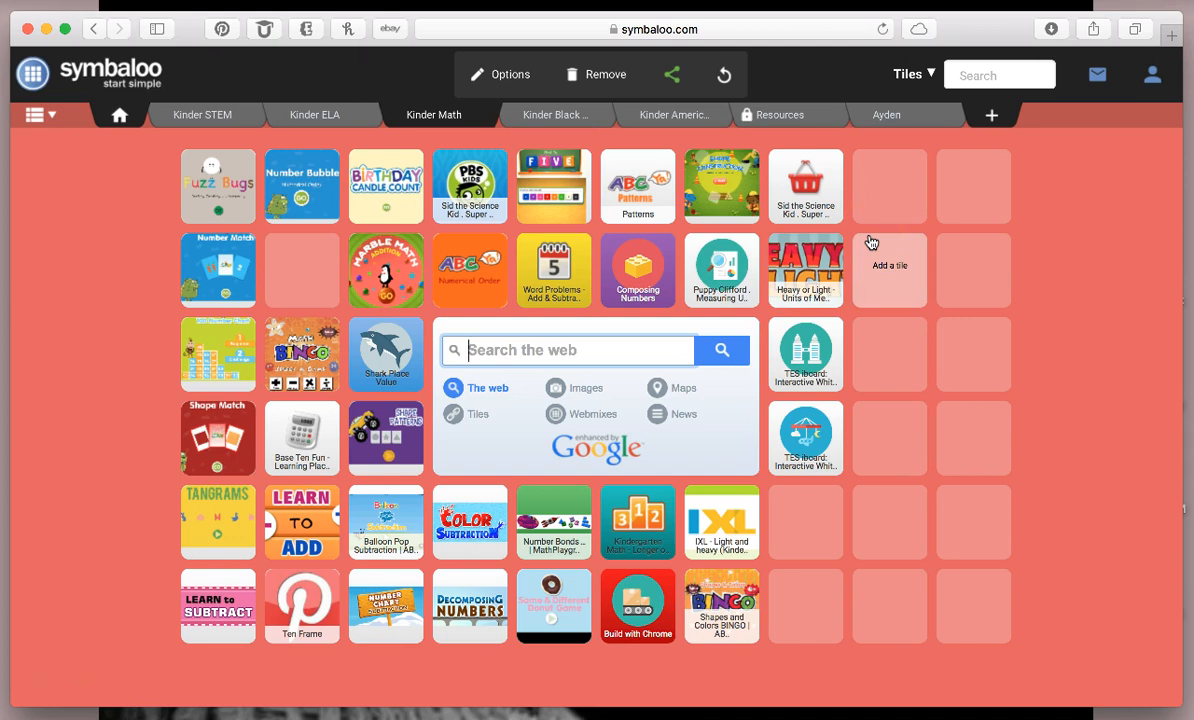
pyautogui.click(753, 237)
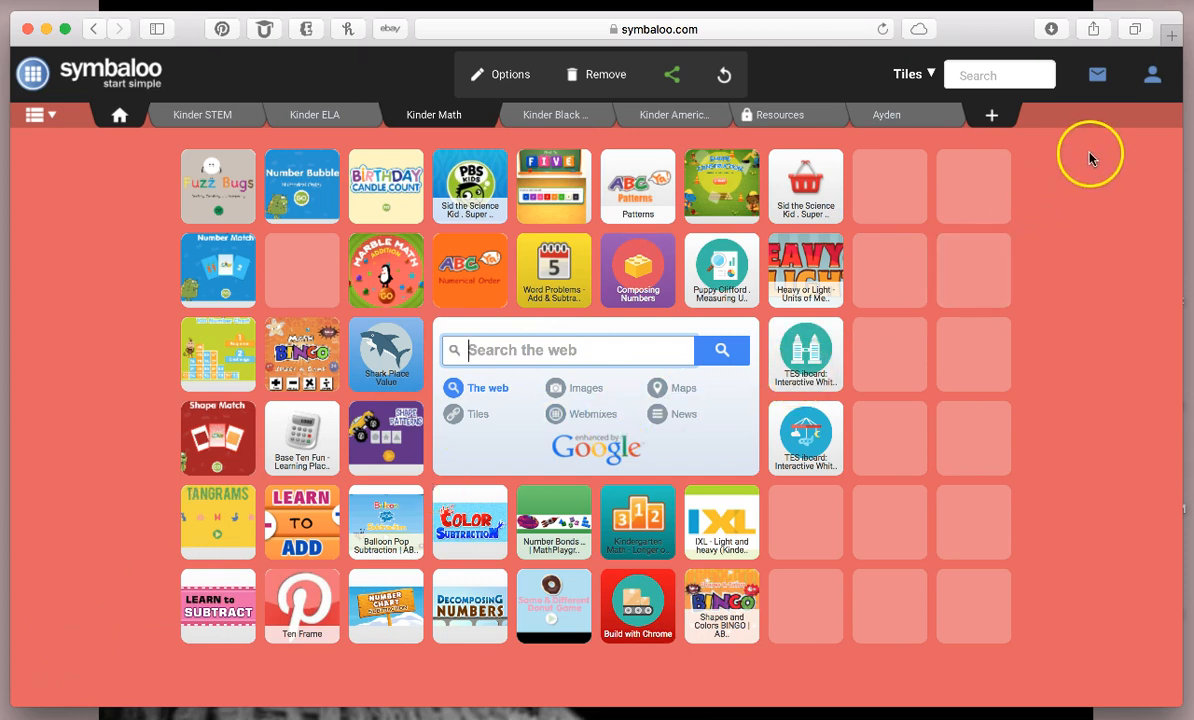
# - Sign out of the current account and open the free account sign-up form
pyautogui.click(1152, 80)
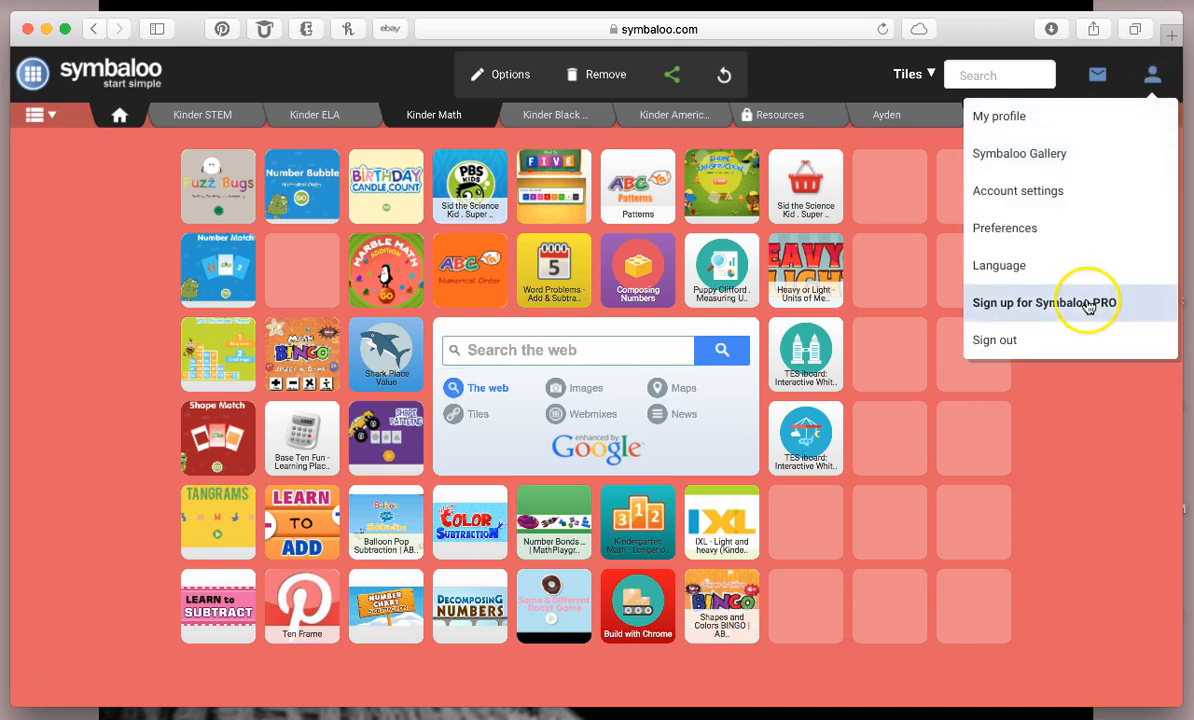
pyautogui.click(1009, 342)
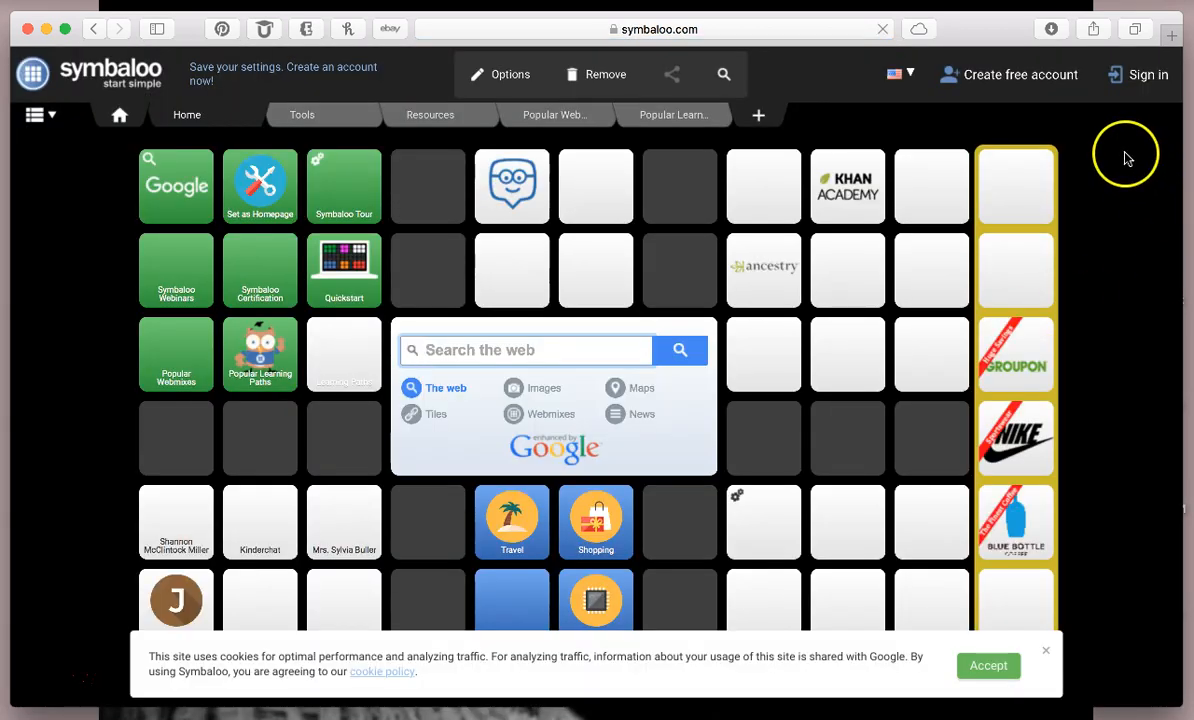
pyautogui.click(1024, 86)
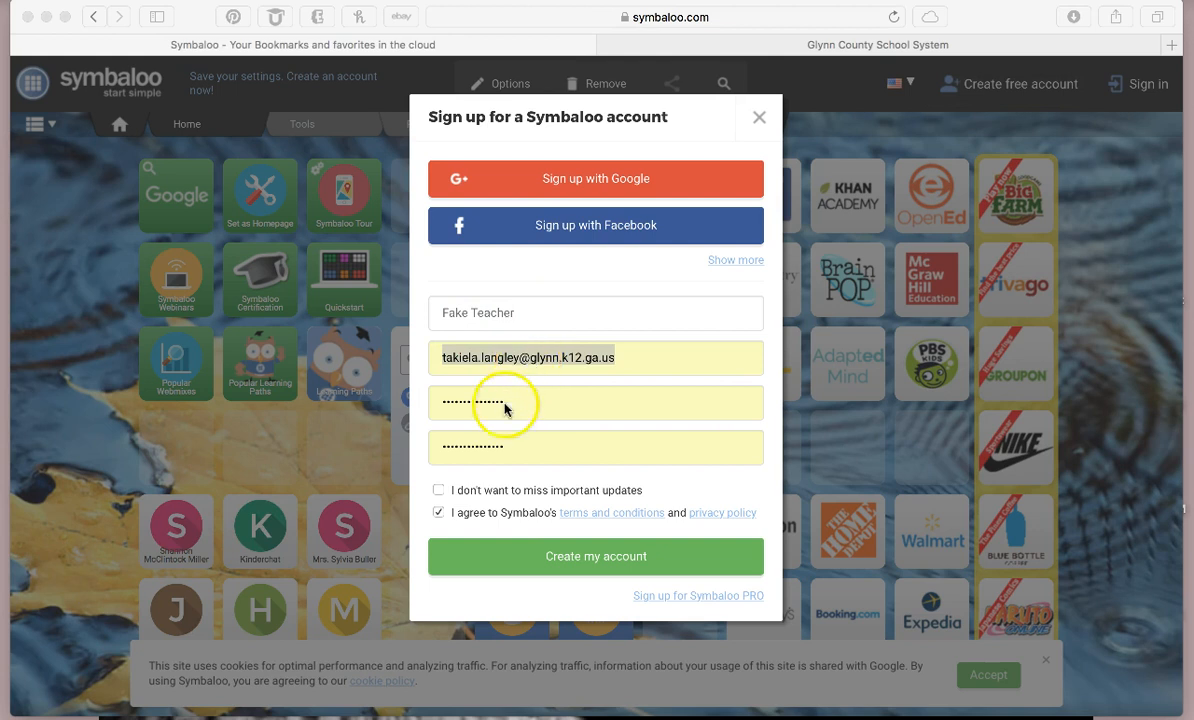
# - Try to create the account with the filled-in school e-mail address
pyautogui.click(498, 569)
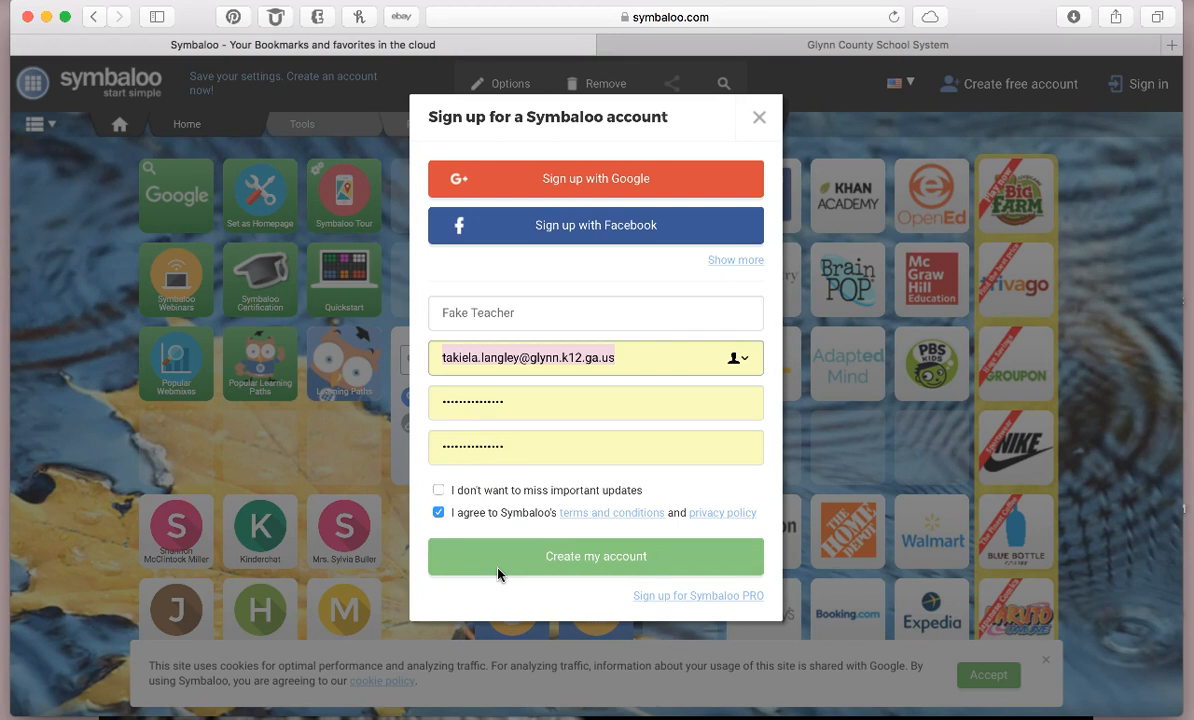
pyautogui.click(570, 566)
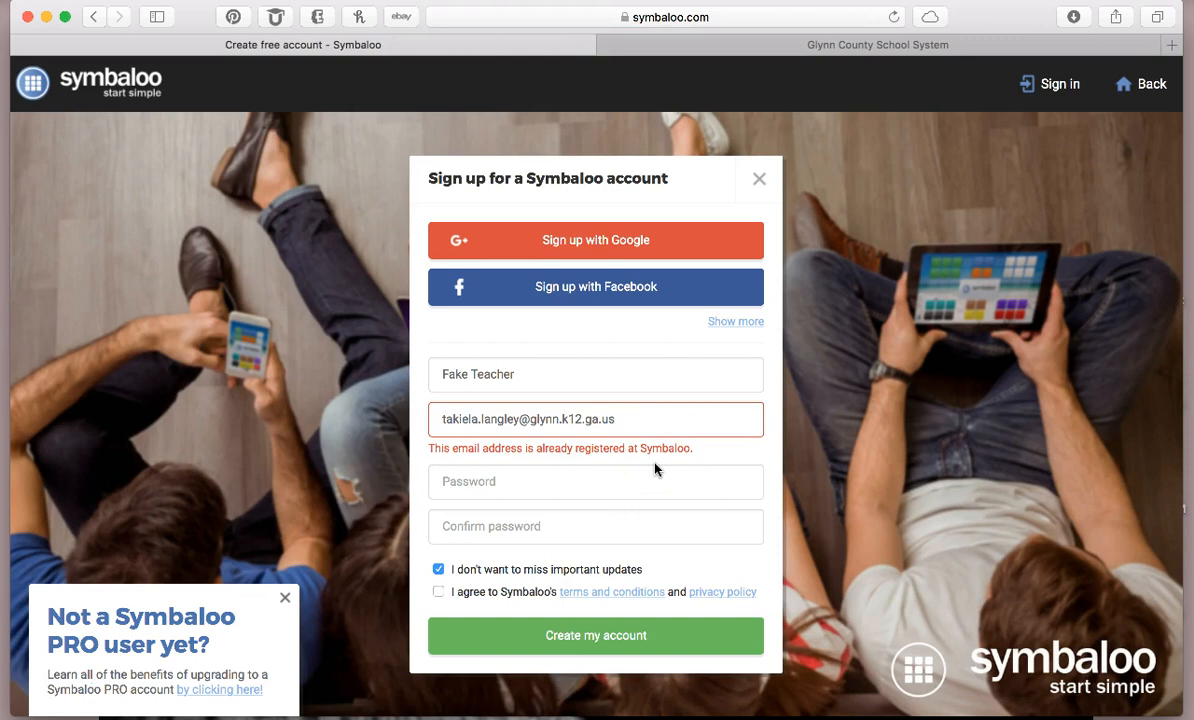
# - Replace the e-mail with a disposable address, fill in both password fields, agree to Symbaloo's terms and create the account
pyautogui.click(601, 420)
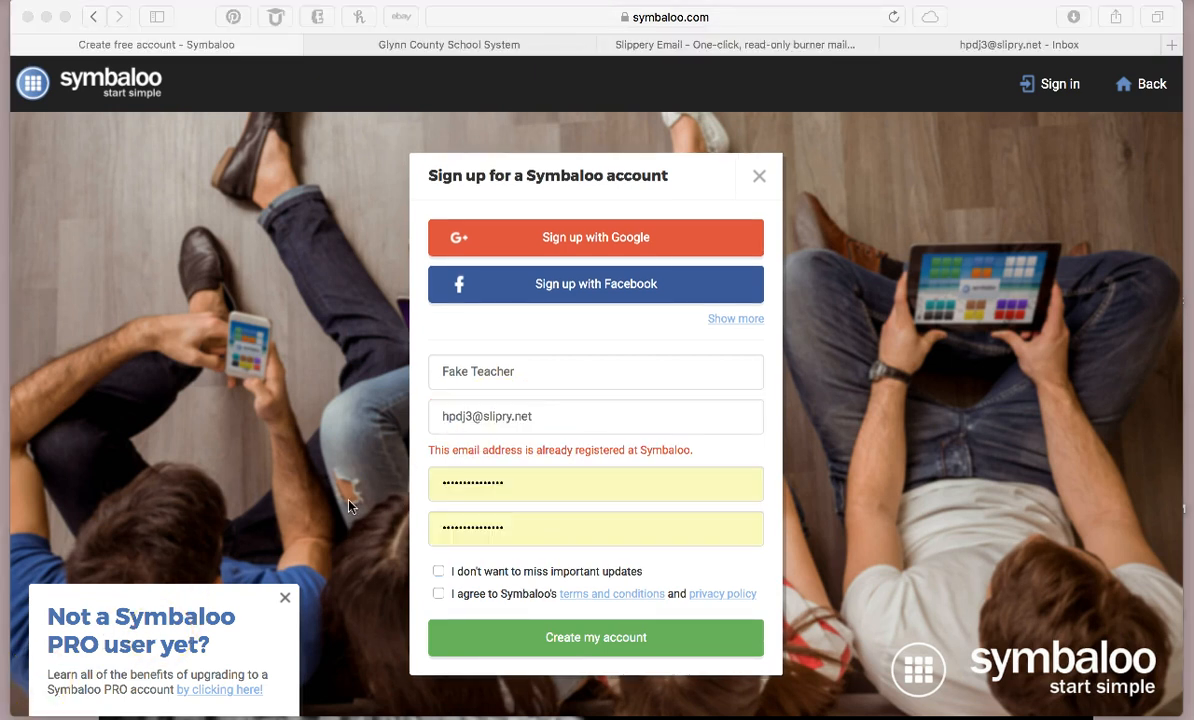
pyautogui.click(438, 596)
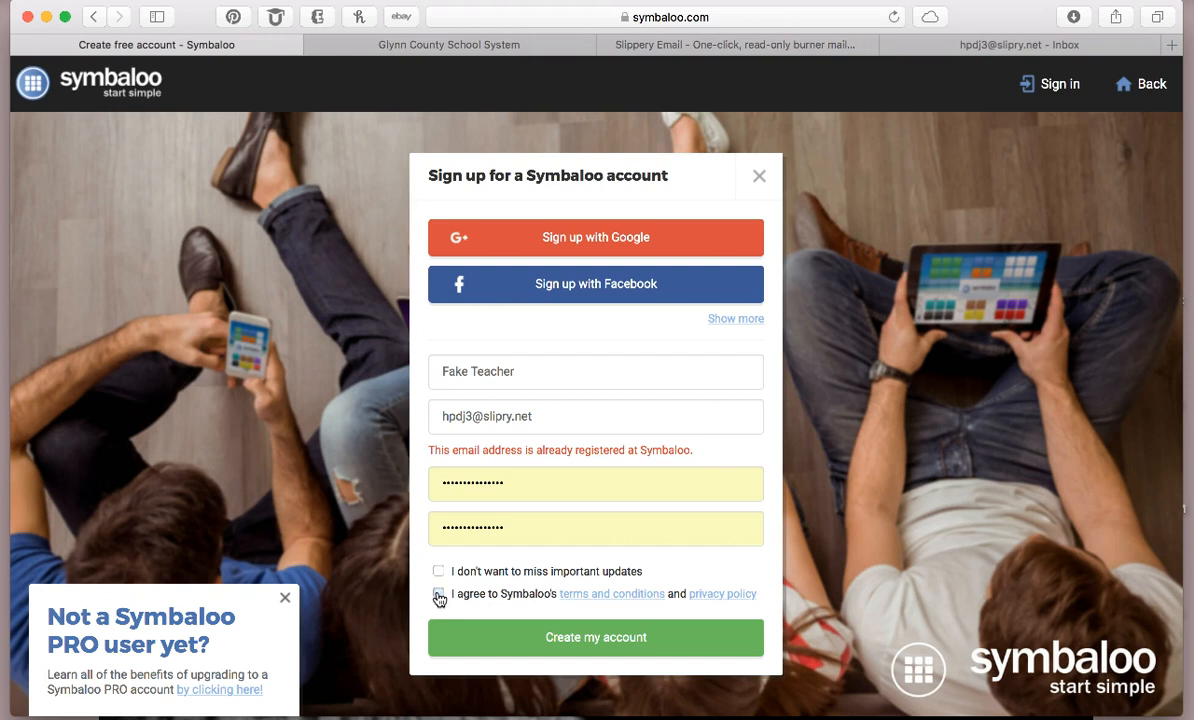
pyautogui.click(586, 638)
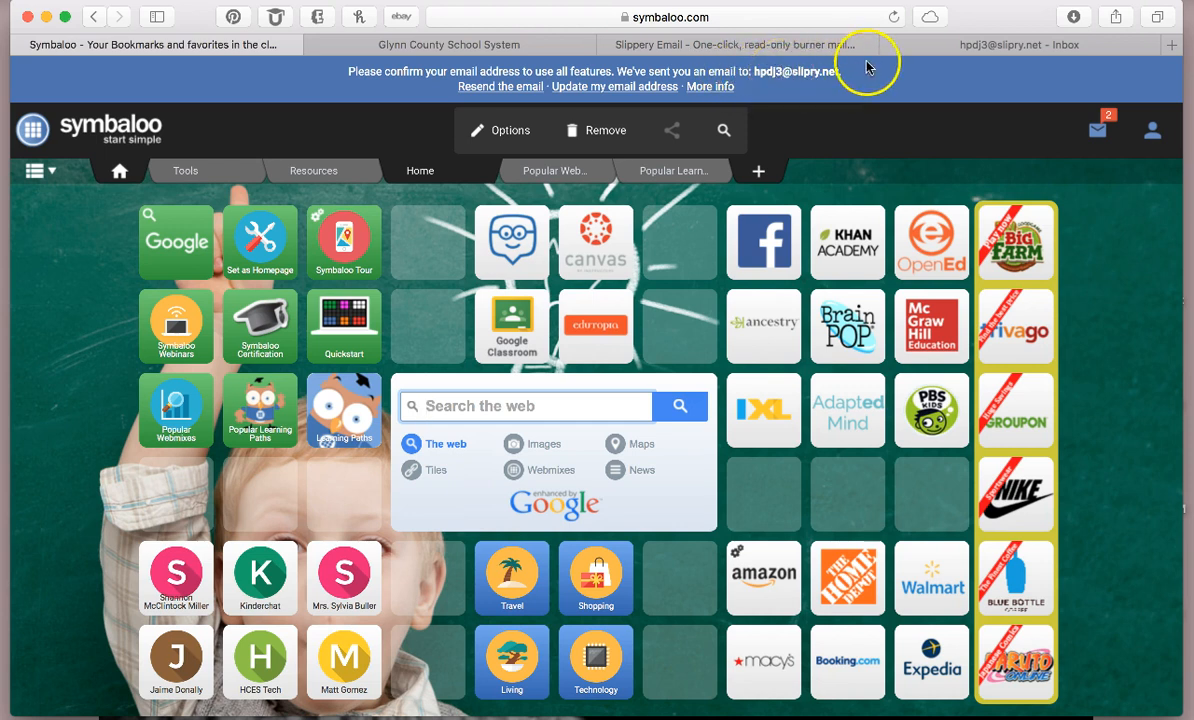
# - Open the Welcome to Symbaloo message in the disposable mail inbox and follow its e-mail verification link
pyautogui.click(985, 48)
pyautogui.click(677, 253)
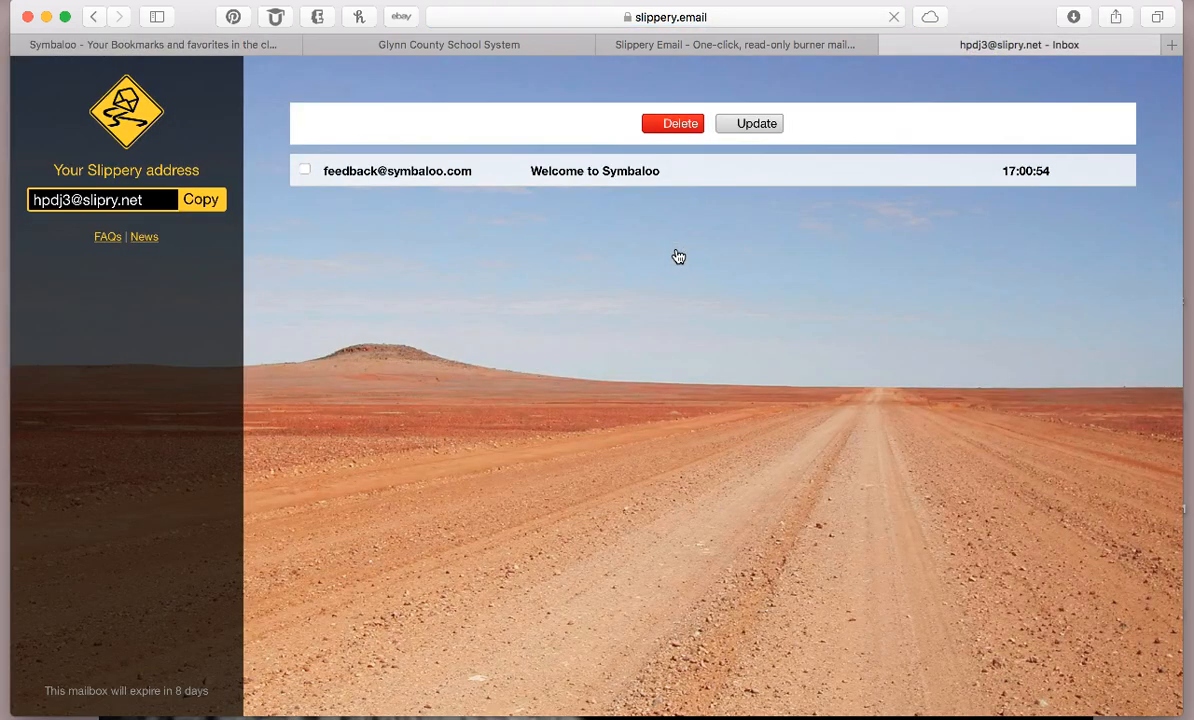
pyautogui.click(379, 172)
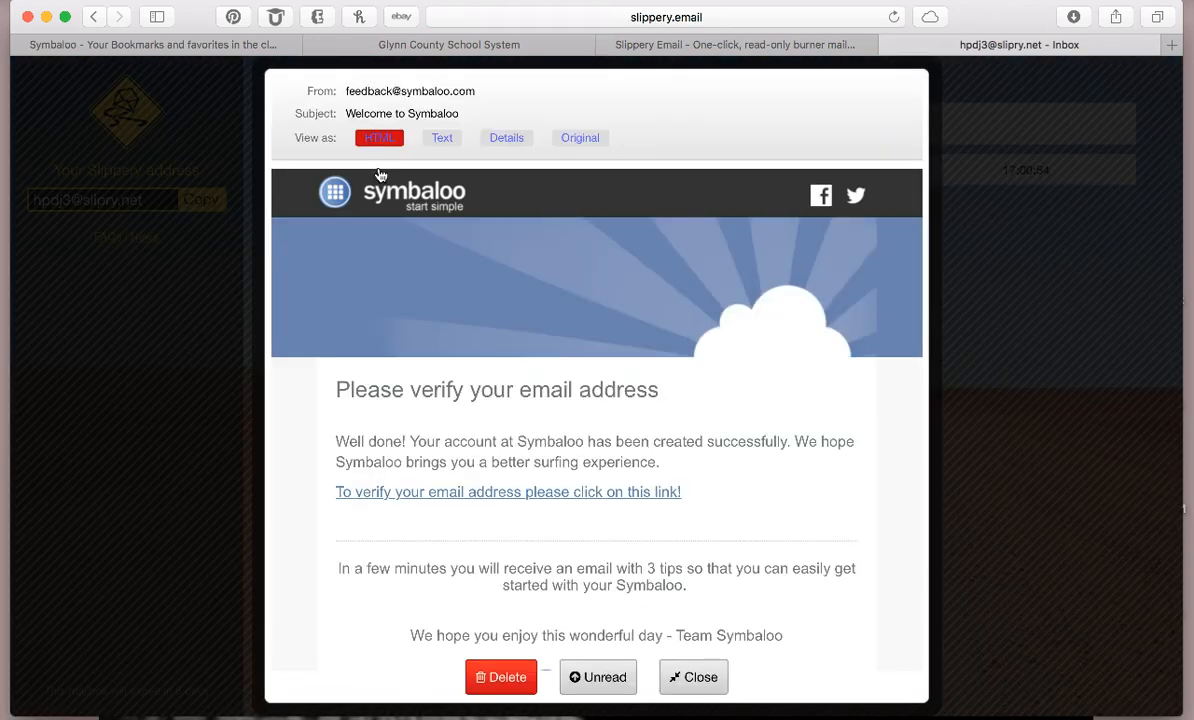
pyautogui.scroll(-3, 456, 436)
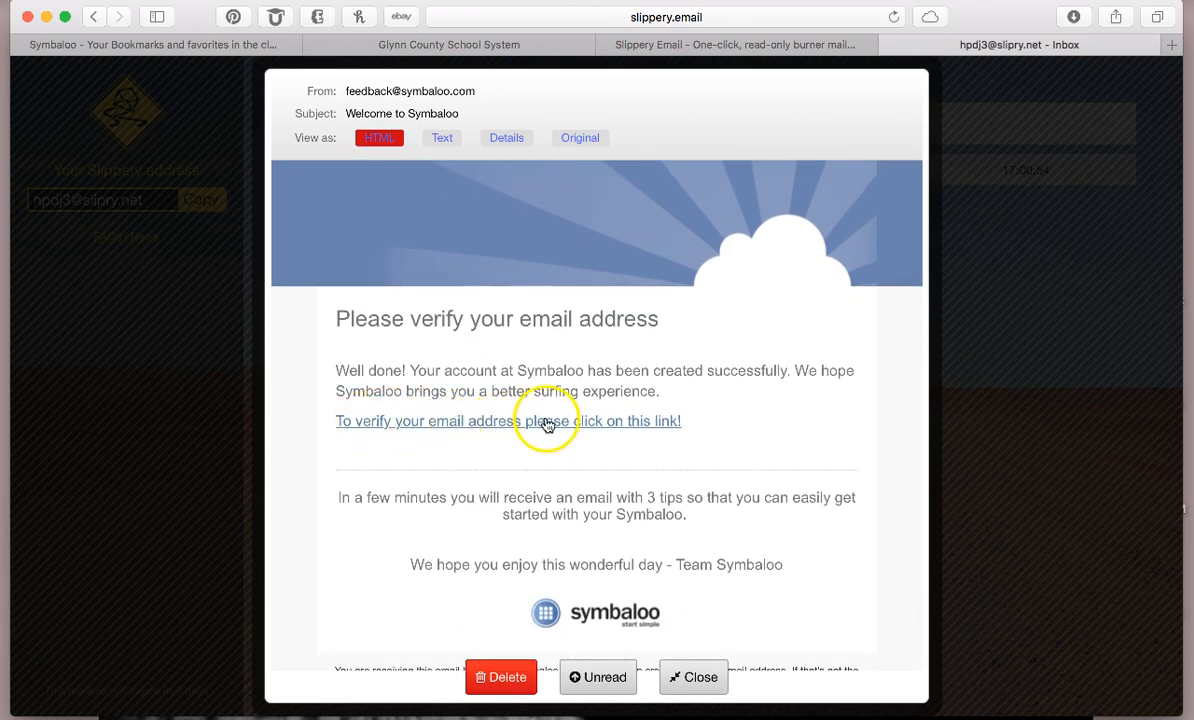
pyautogui.click(548, 426)
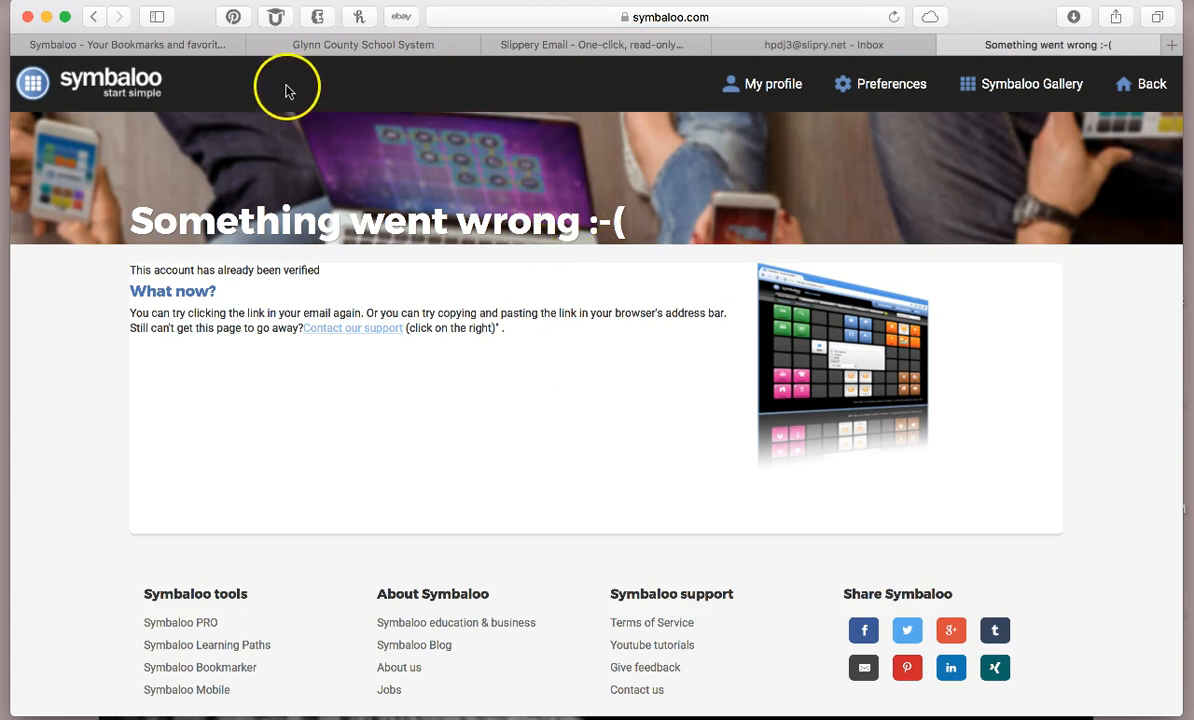
# - Return to the Symbaloo home page and close the Popular Learning Paths and Popular Webmixes webmixes
pyautogui.click(193, 47)
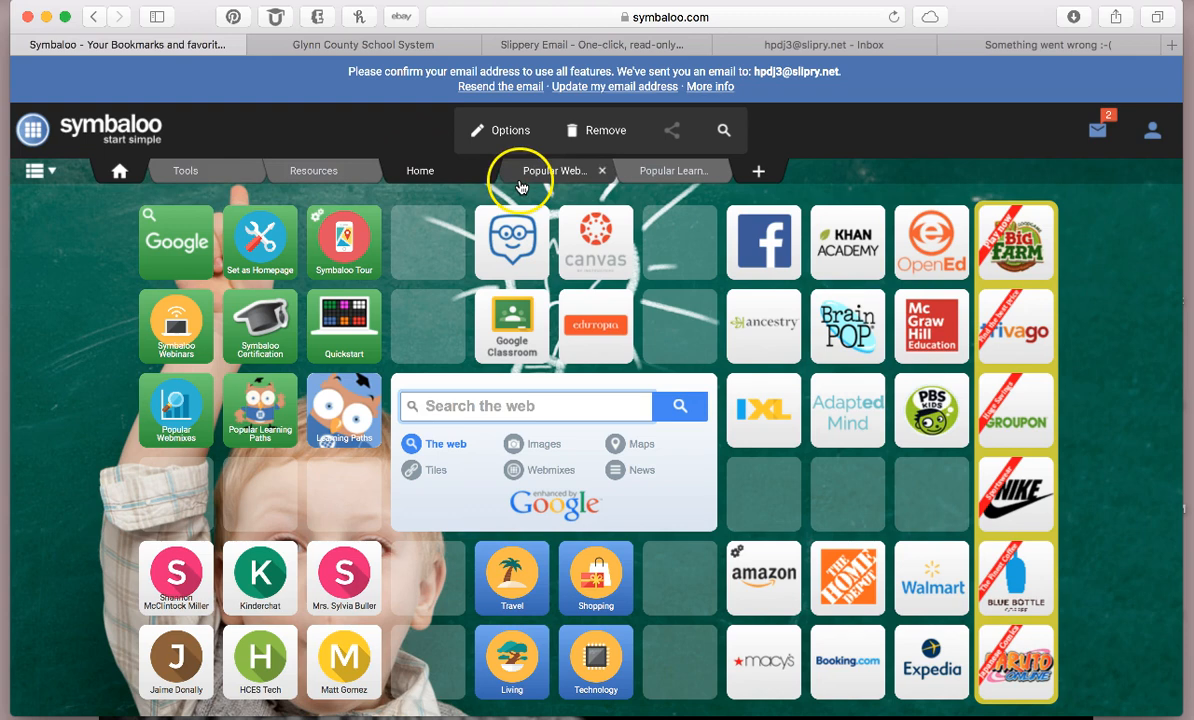
pyautogui.click(706, 174)
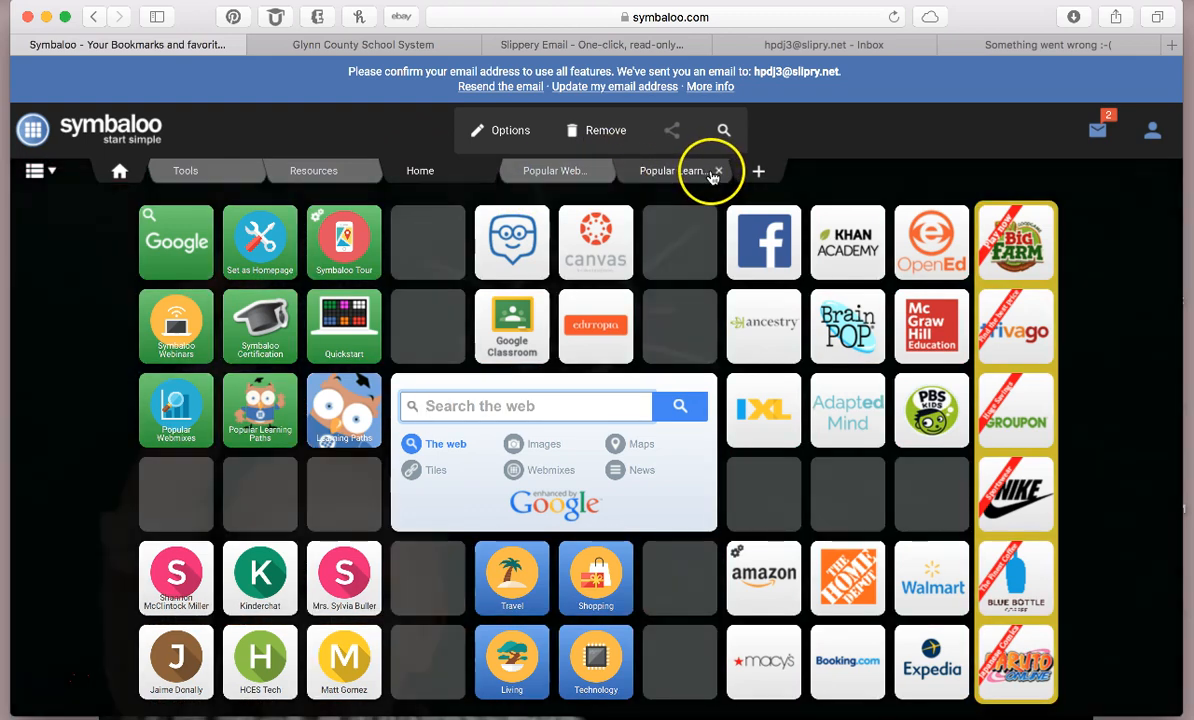
pyautogui.click(716, 172)
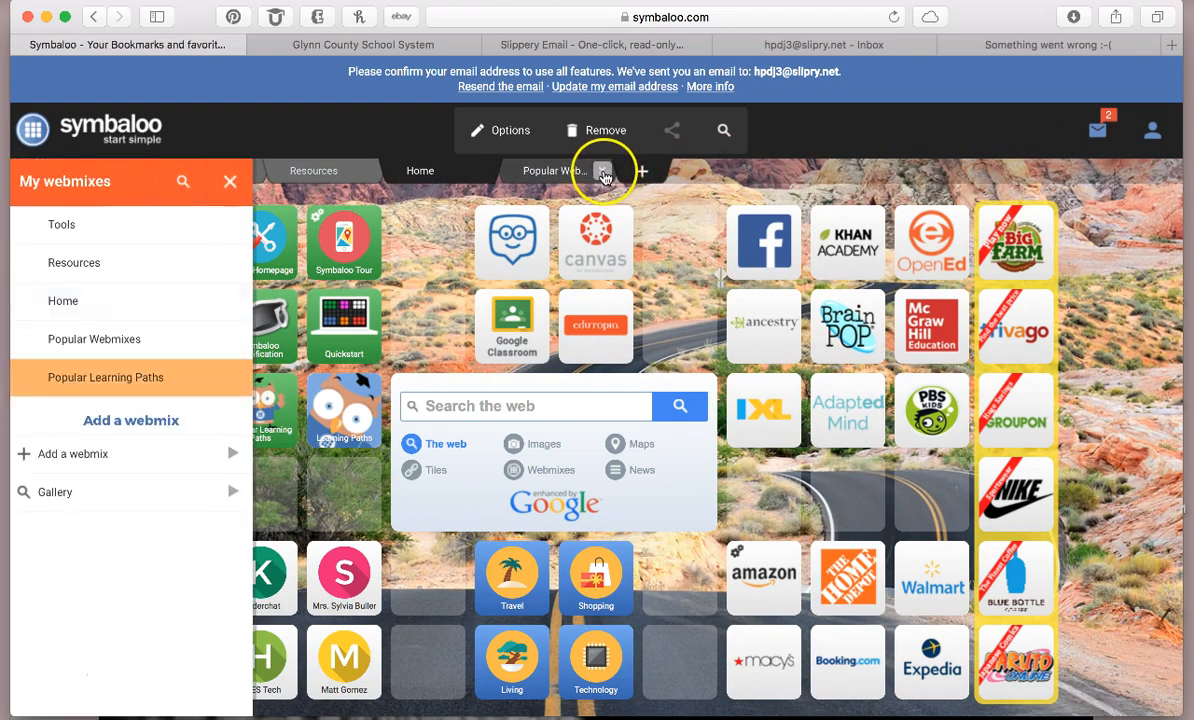
pyautogui.click(603, 175)
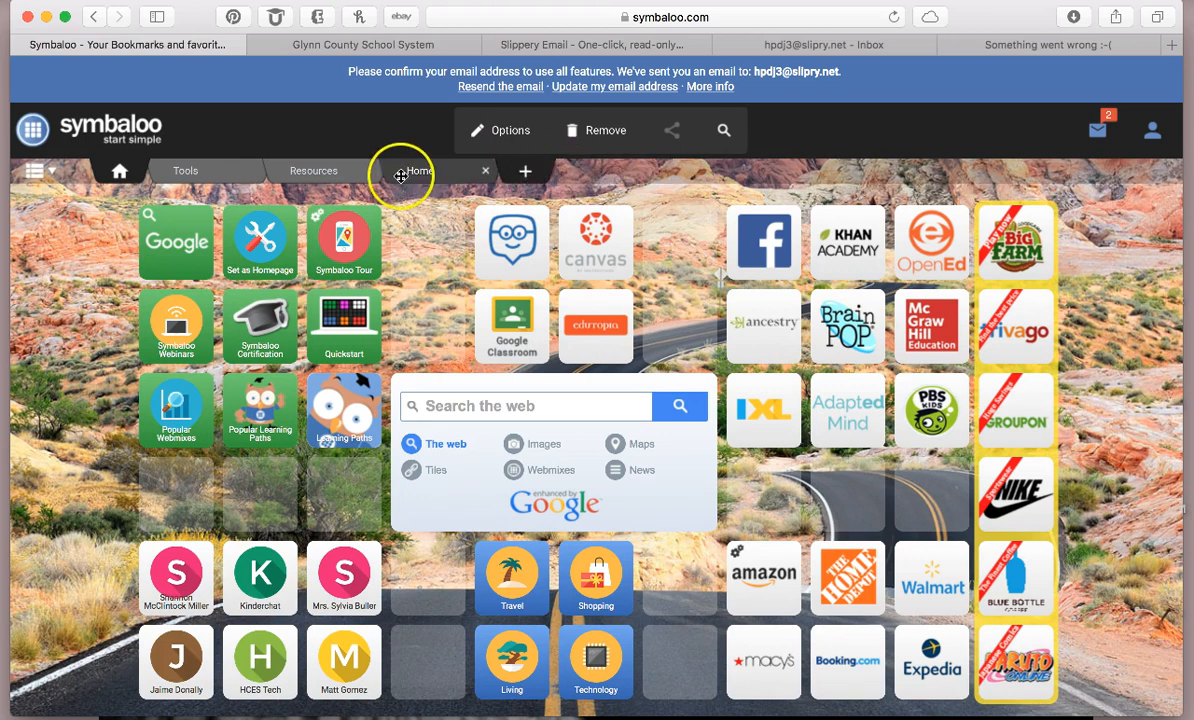
# - Close the Resources and Tools webmixes so that only Home stays open
pyautogui.click(333, 168)
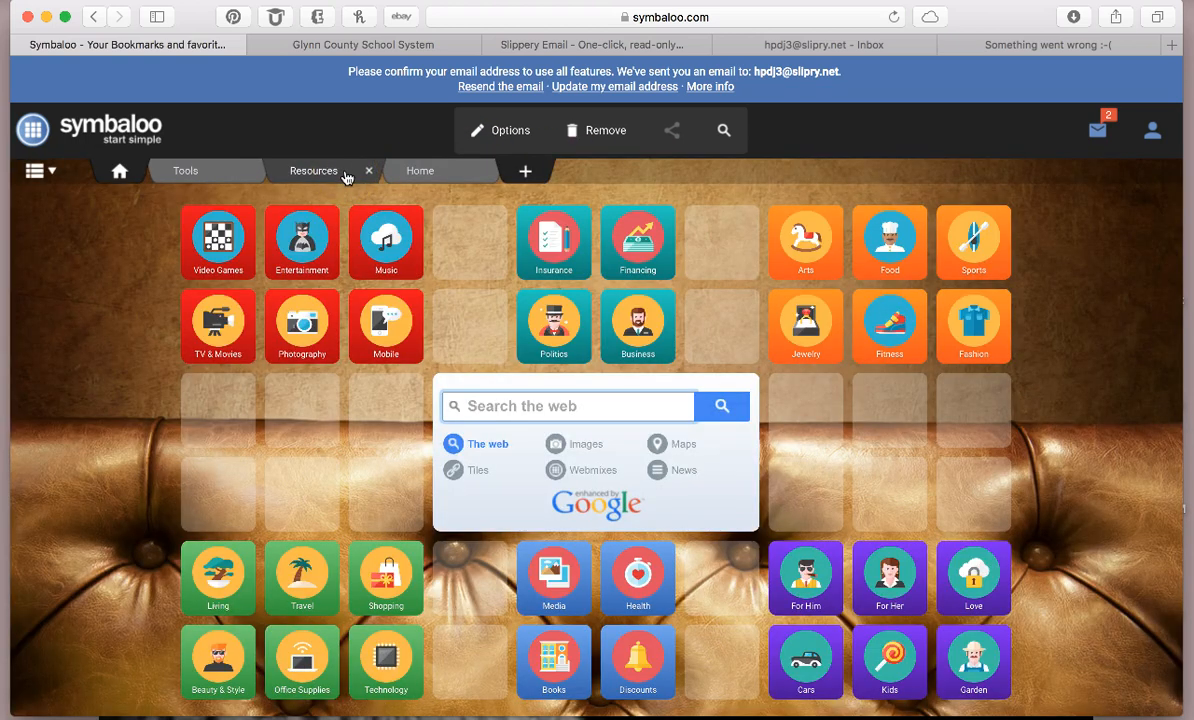
pyautogui.click(368, 171)
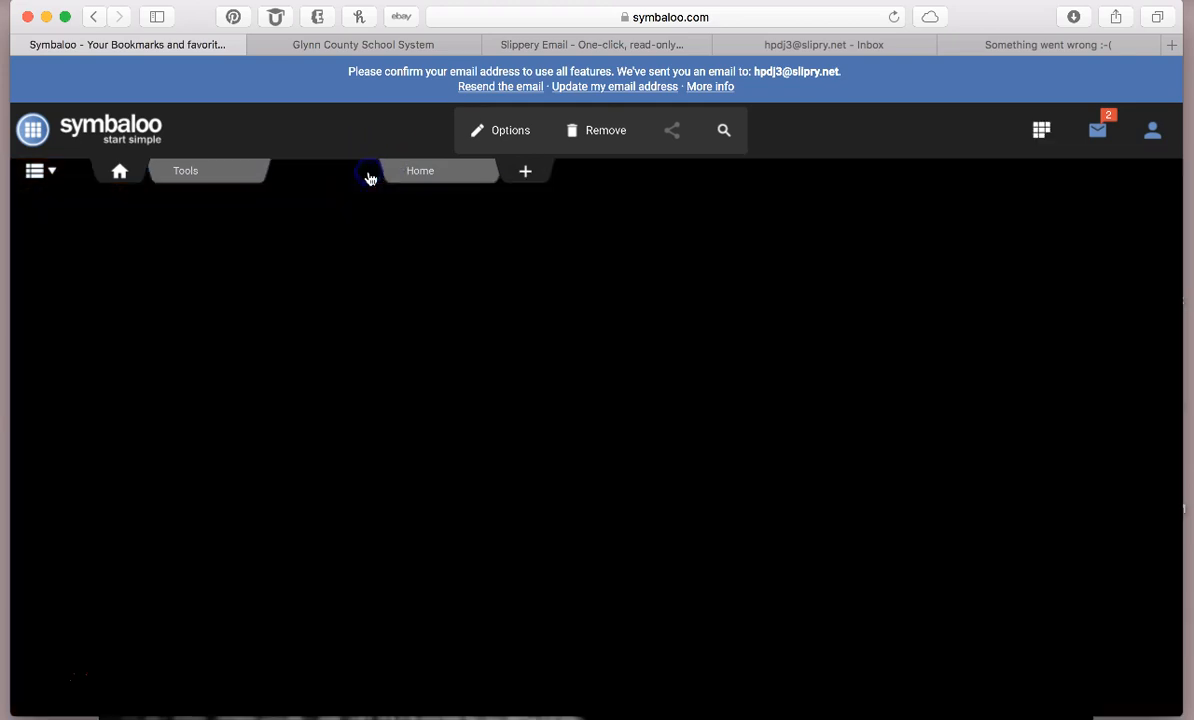
pyautogui.click(212, 172)
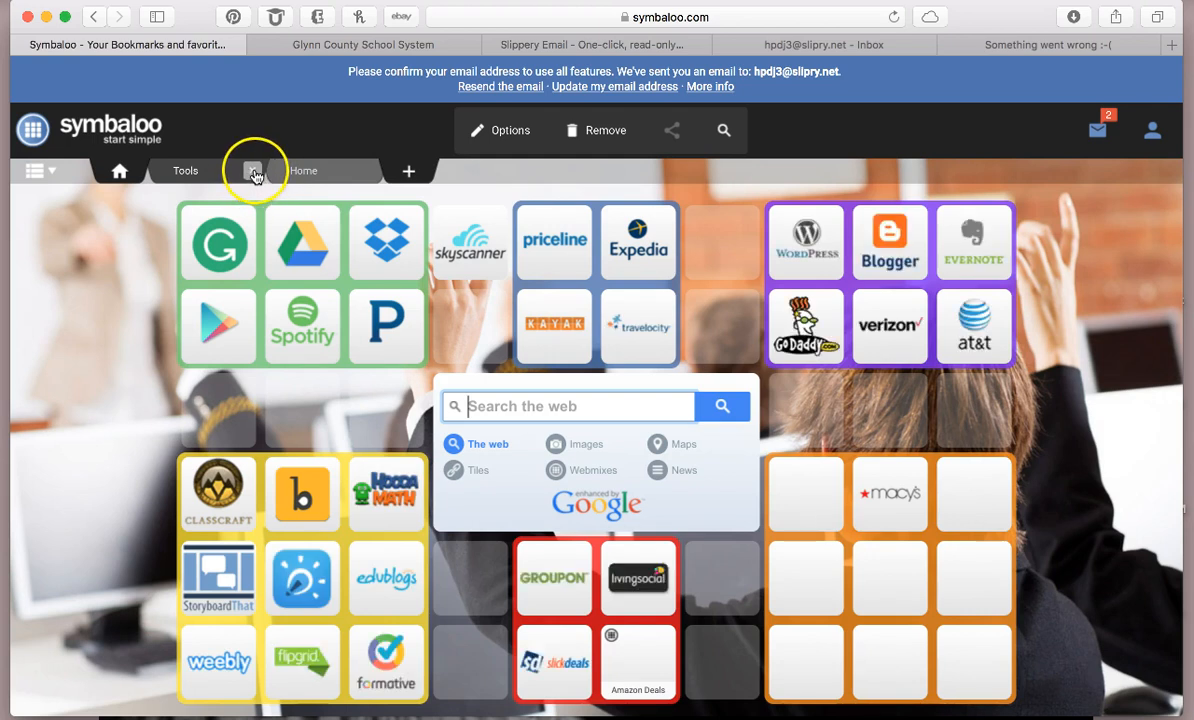
pyautogui.click(254, 174)
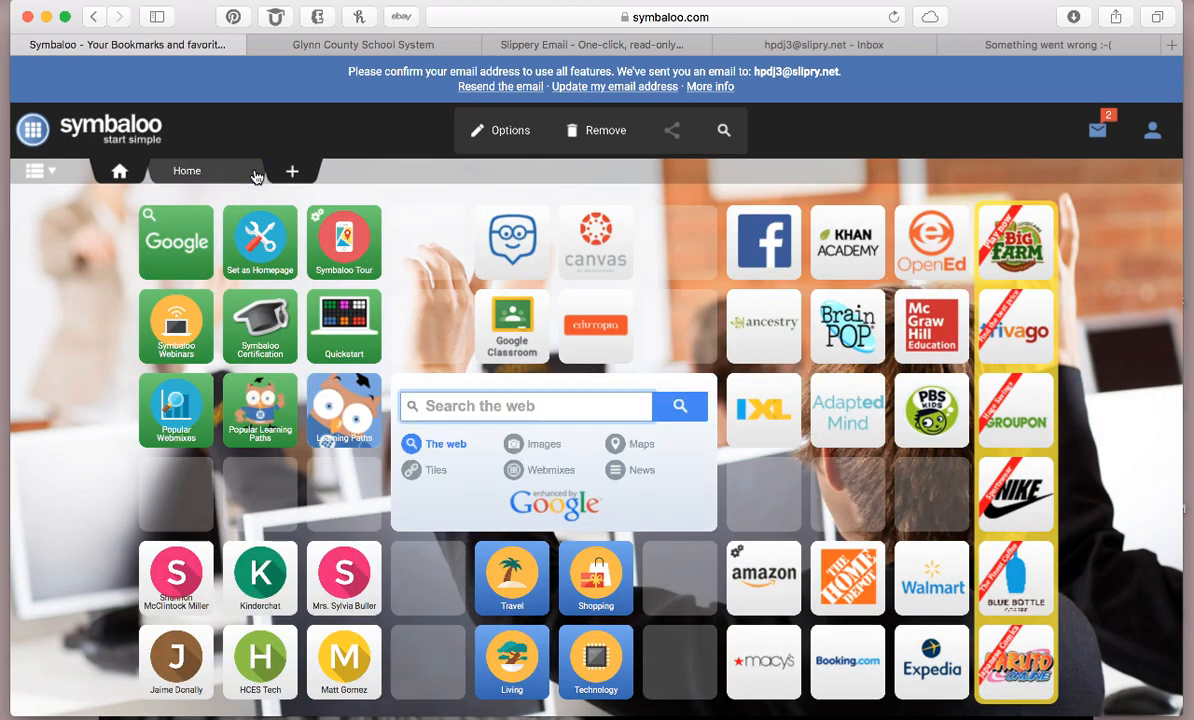
# - Add an empty webmix named "Glynn county schools"
pyautogui.click(288, 173)
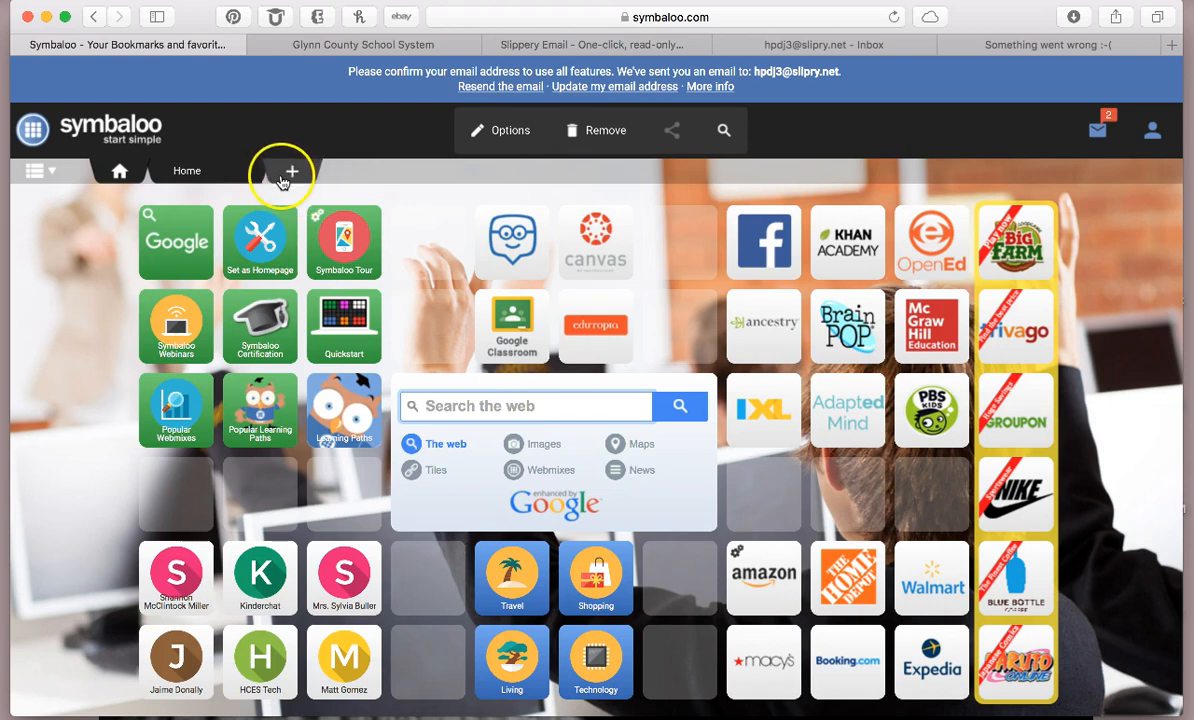
pyautogui.click(284, 176)
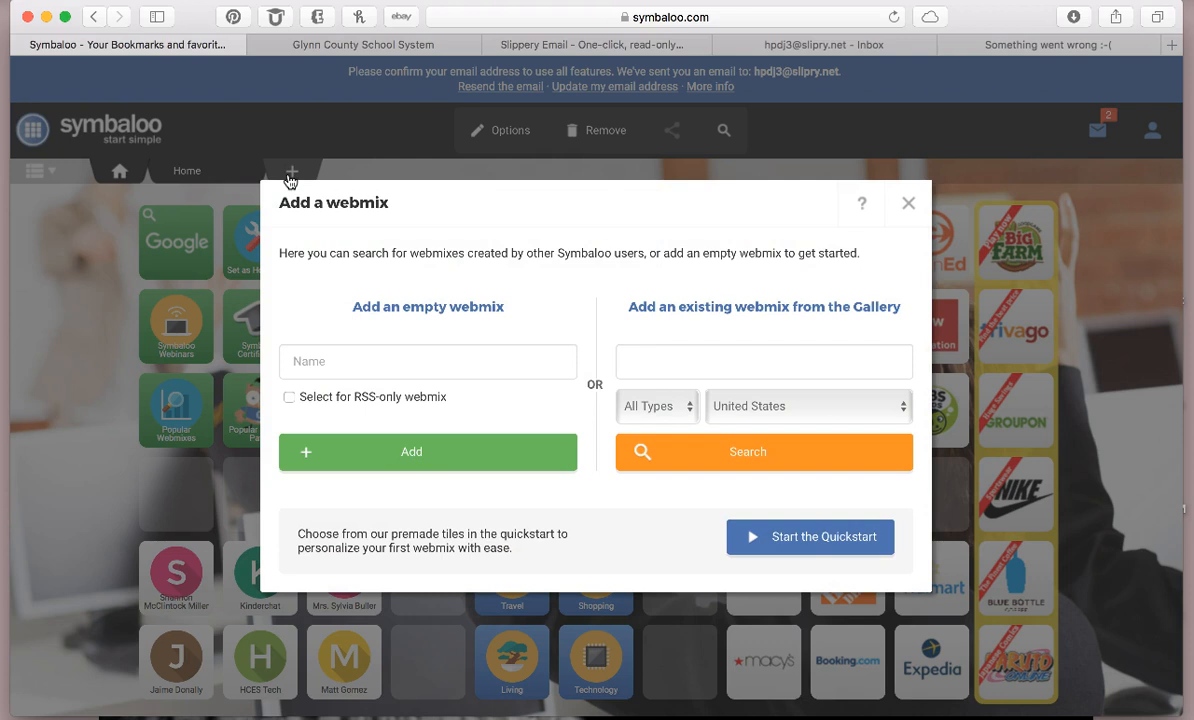
pyautogui.click(40, 690)
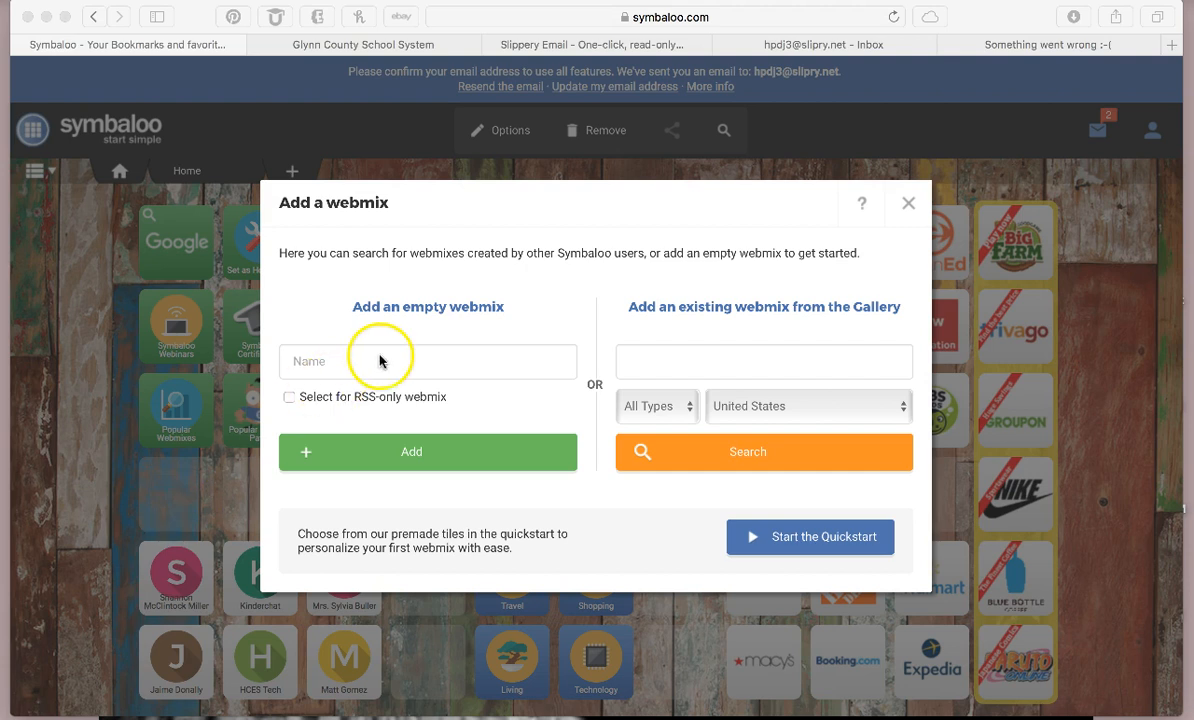
pyautogui.click(438, 364)
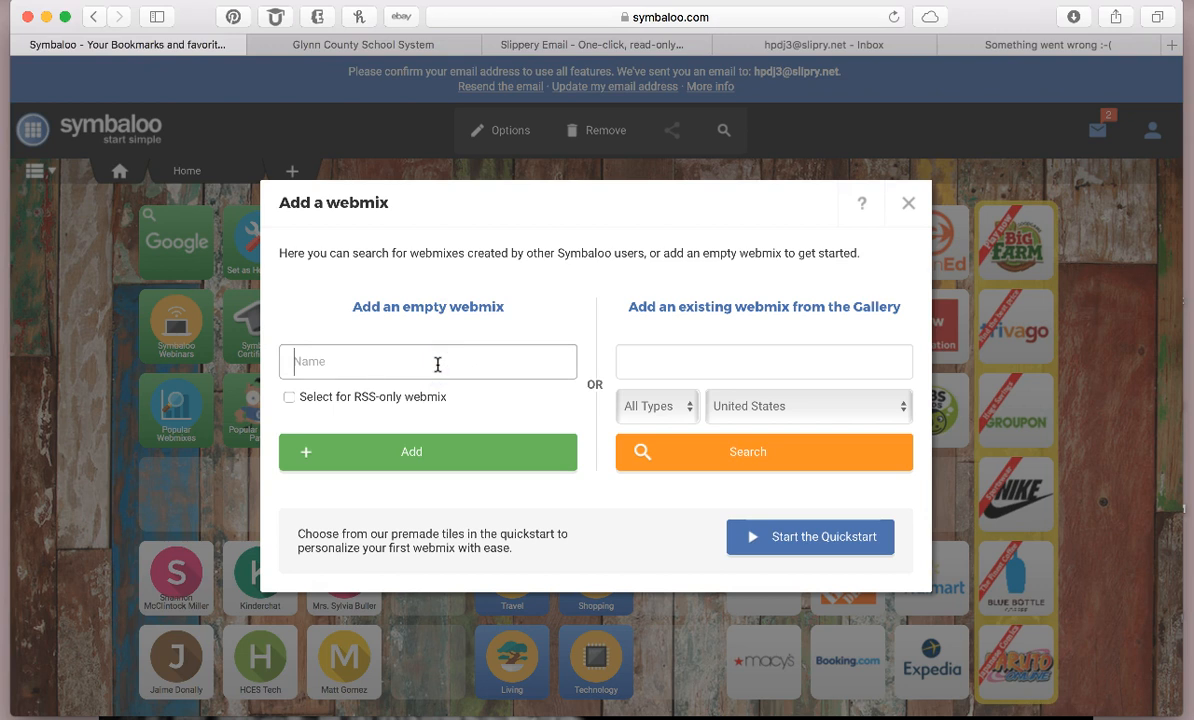
pyautogui.write('Glynn county')
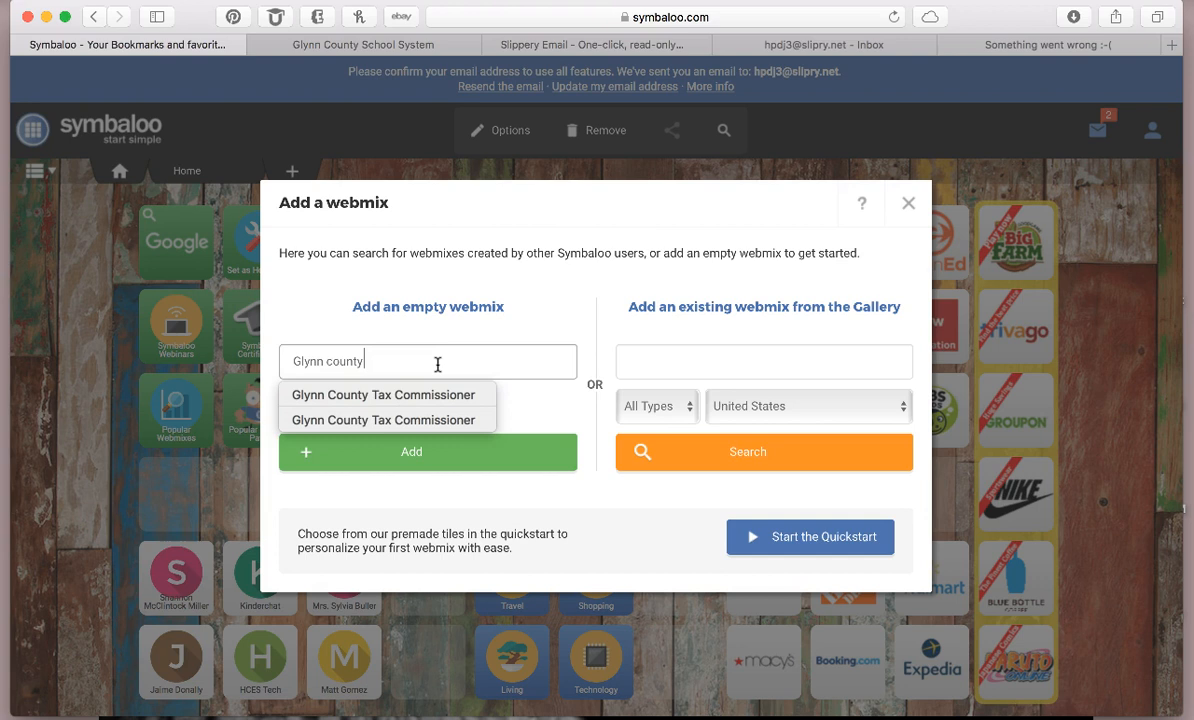
pyautogui.write(' schools')
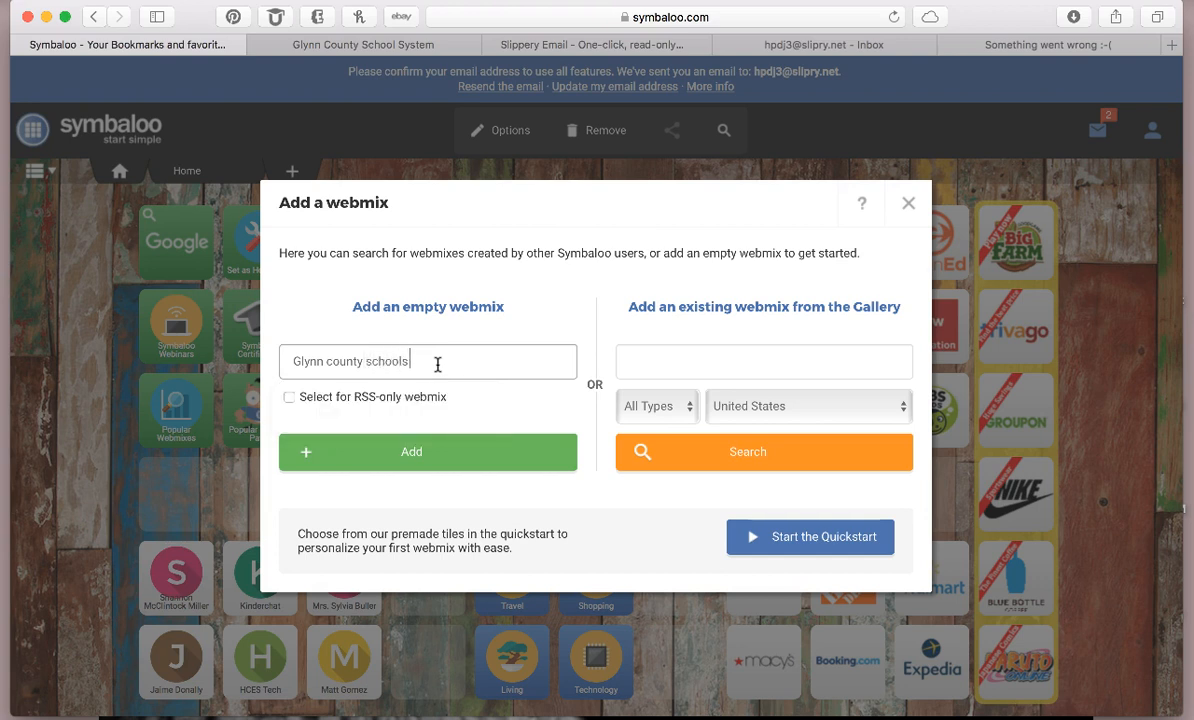
pyautogui.click(368, 461)
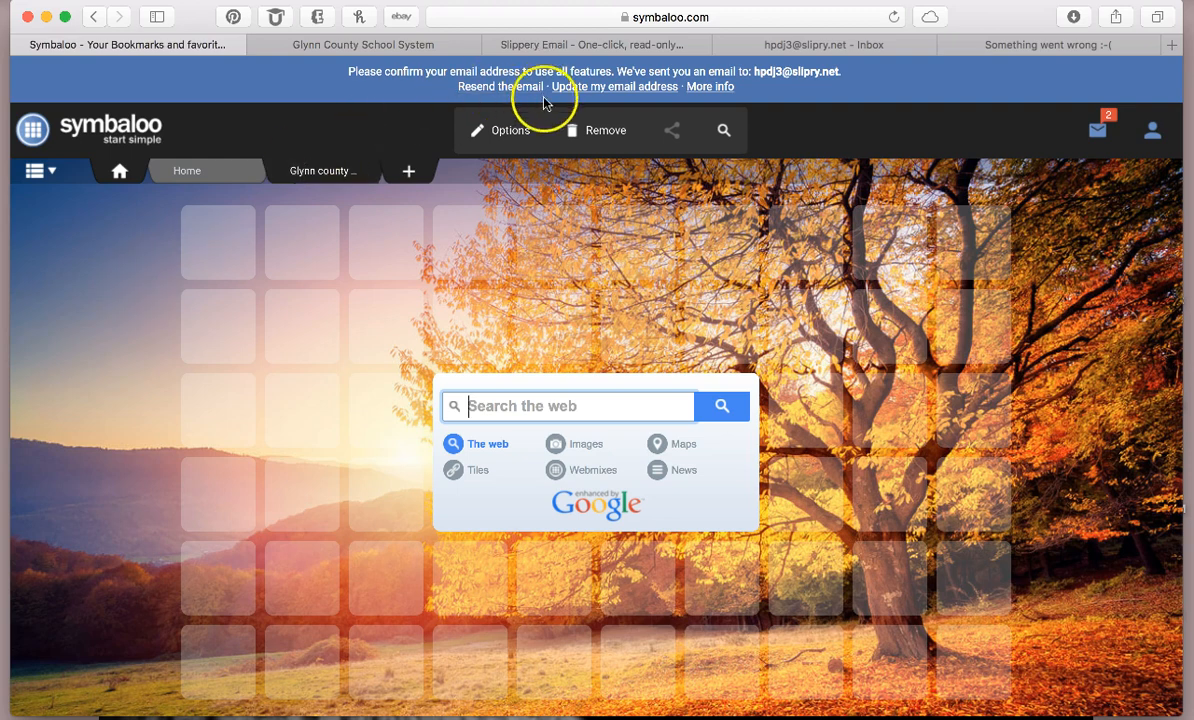
# - Try the coral reef wallpaper on the Glynn county schools webmix, and set its wallpaper to the sandy beach image
pyautogui.click(505, 133)
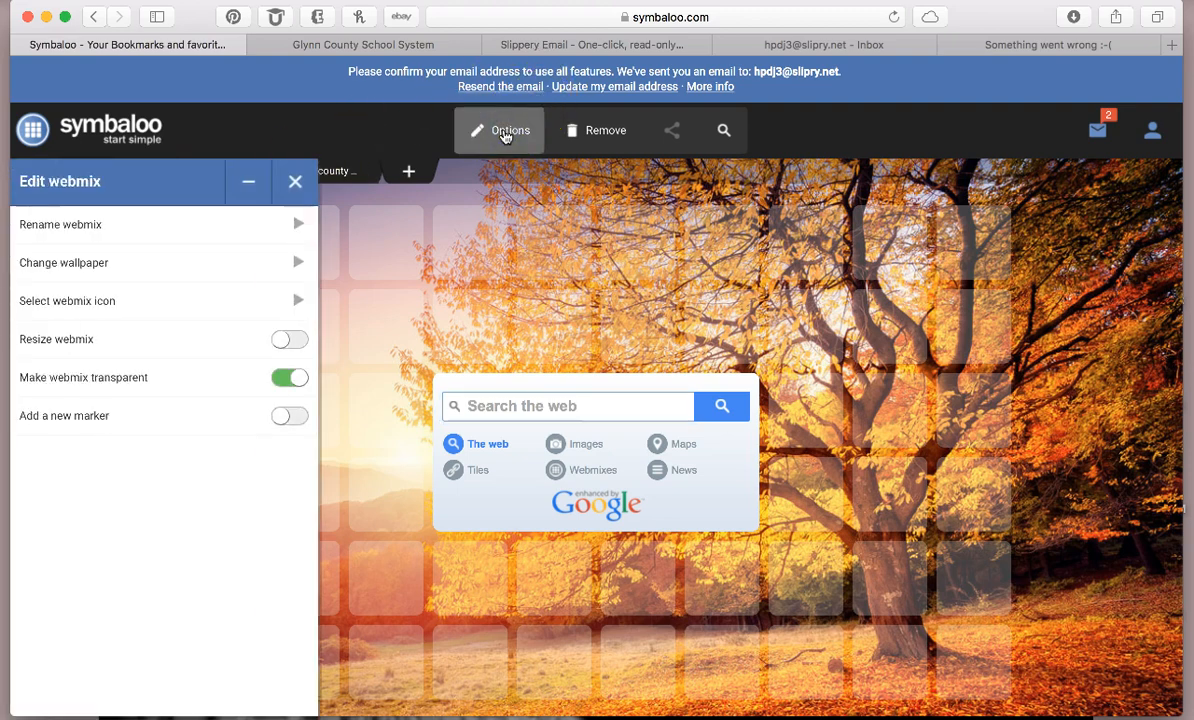
pyautogui.click(191, 261)
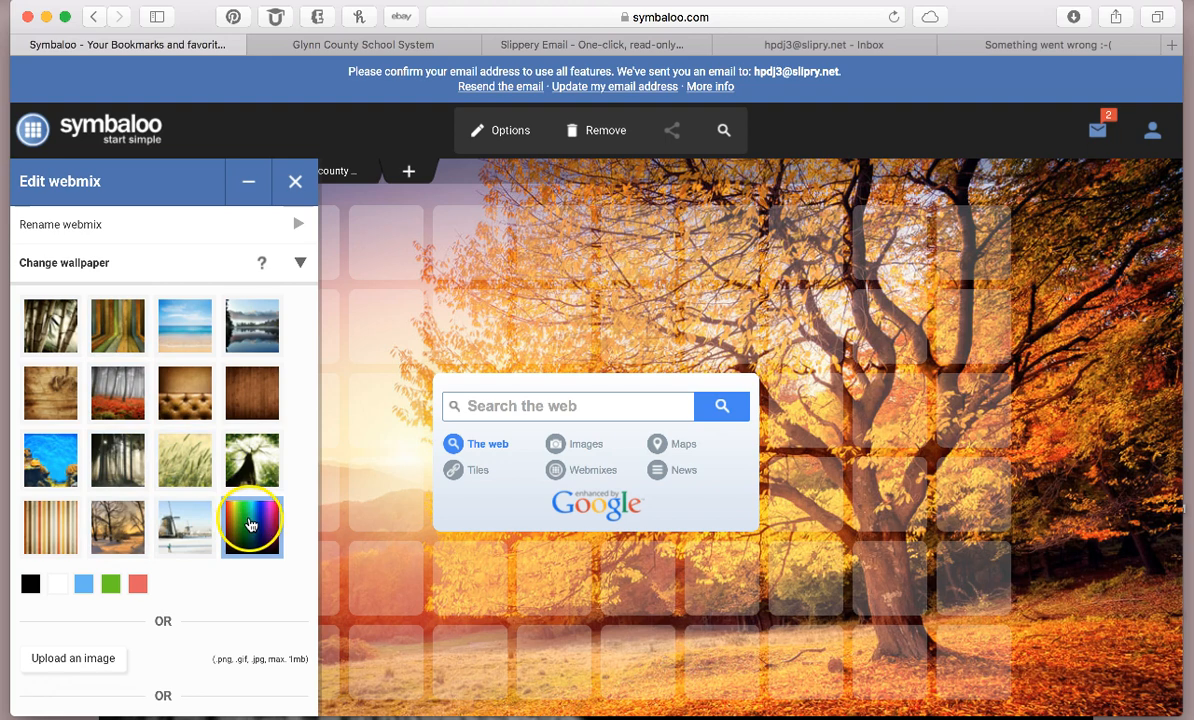
pyautogui.click(40, 455)
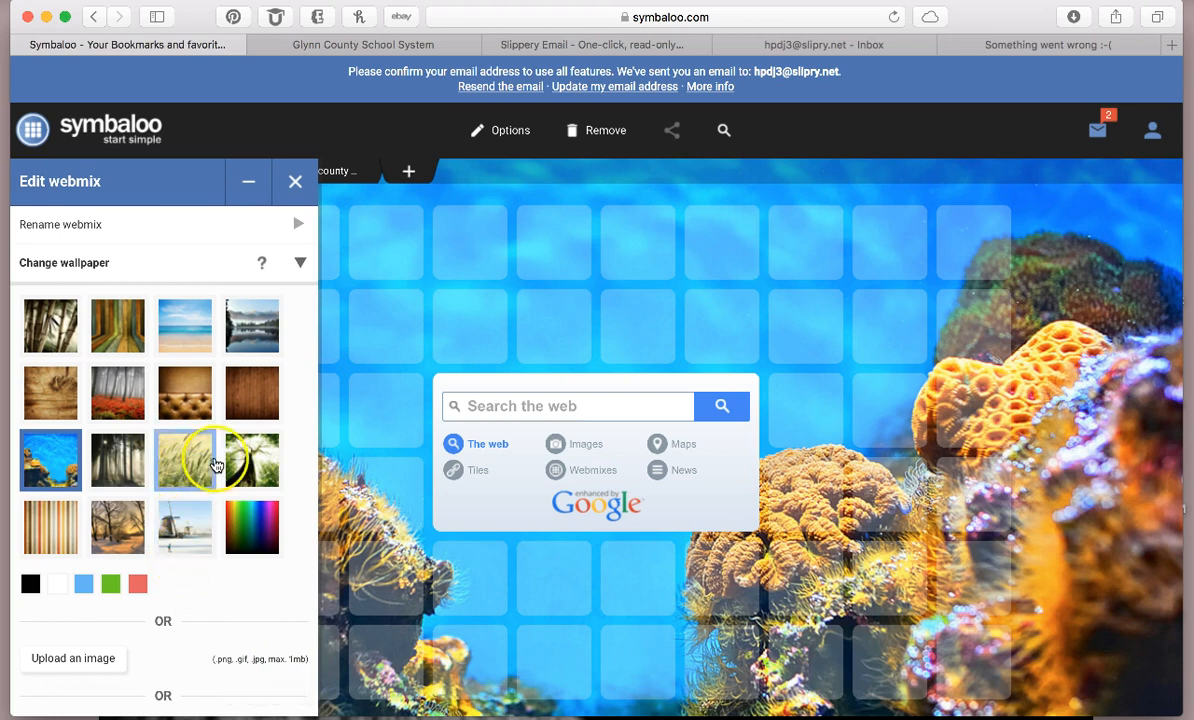
pyautogui.click(183, 324)
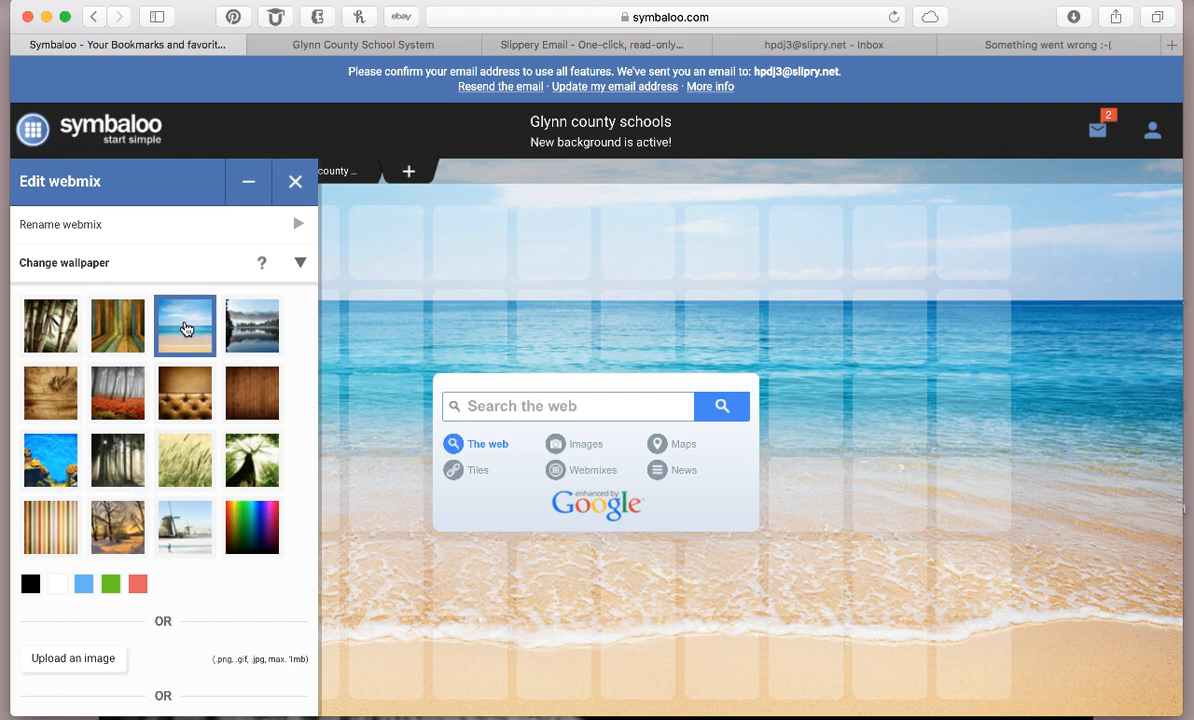
pyautogui.scroll(-3, 147, 455)
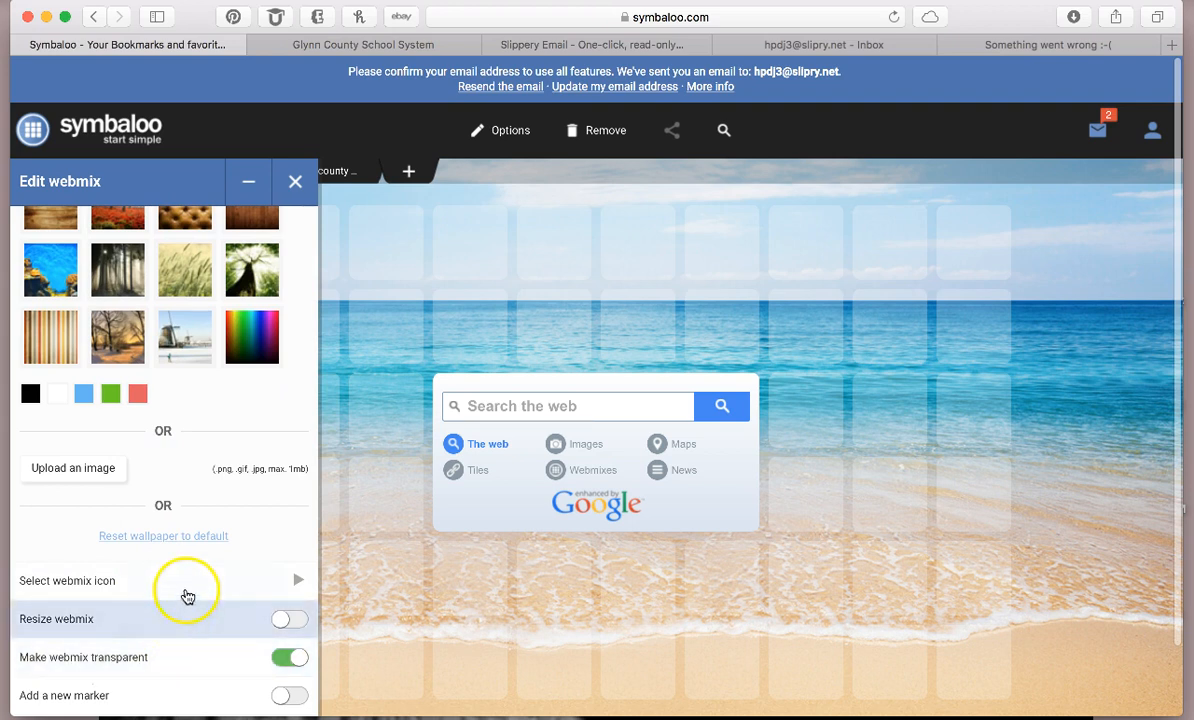
# - Close the webmix settings and start creating a new tile in the first empty slot of the grid
pyautogui.scroll(4, 191, 588)
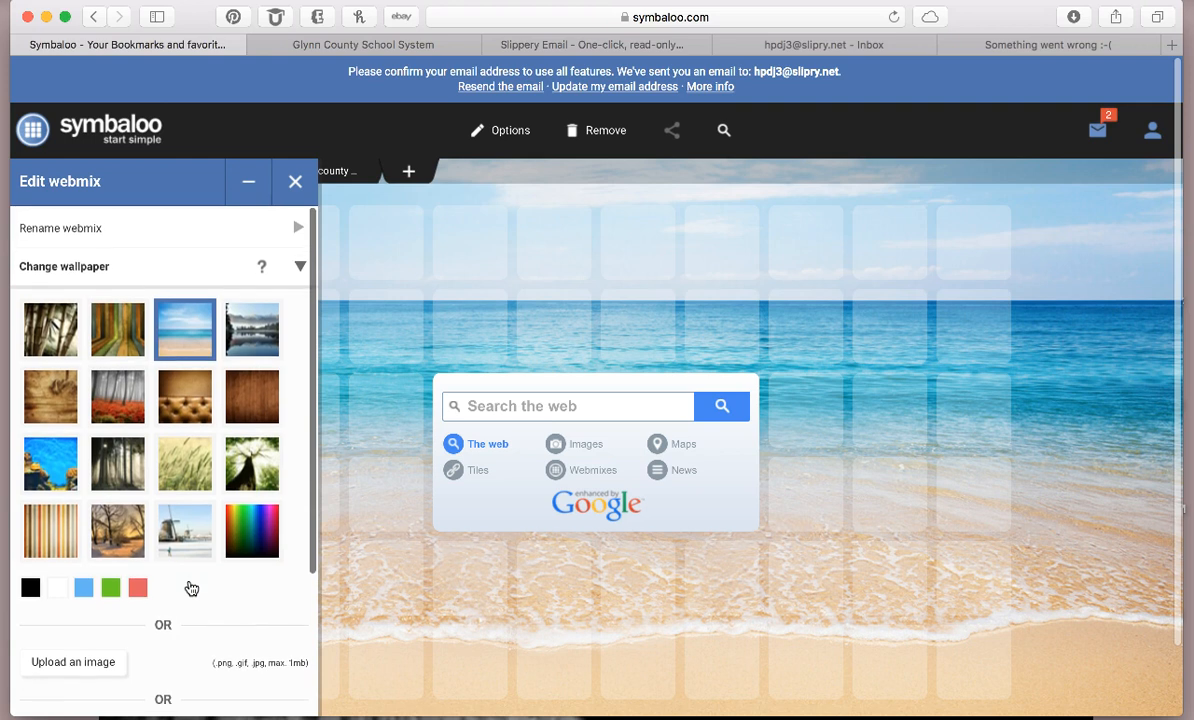
pyautogui.click(295, 181)
pyautogui.click(462, 260)
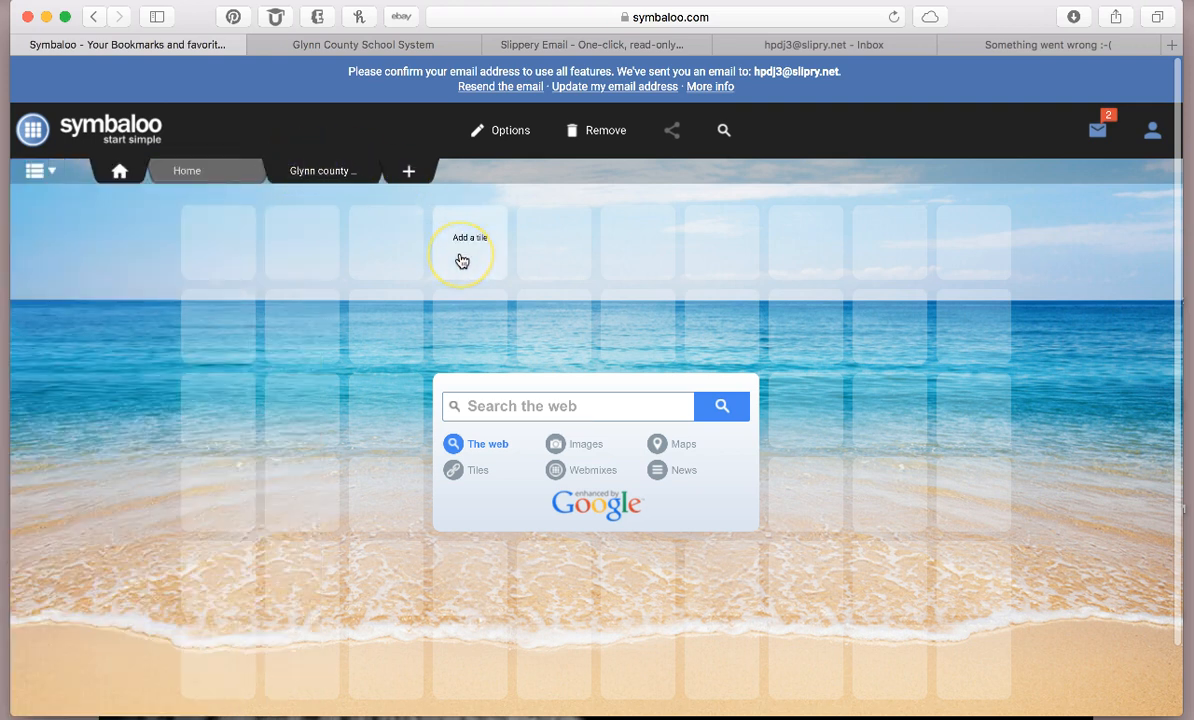
pyautogui.click(215, 243)
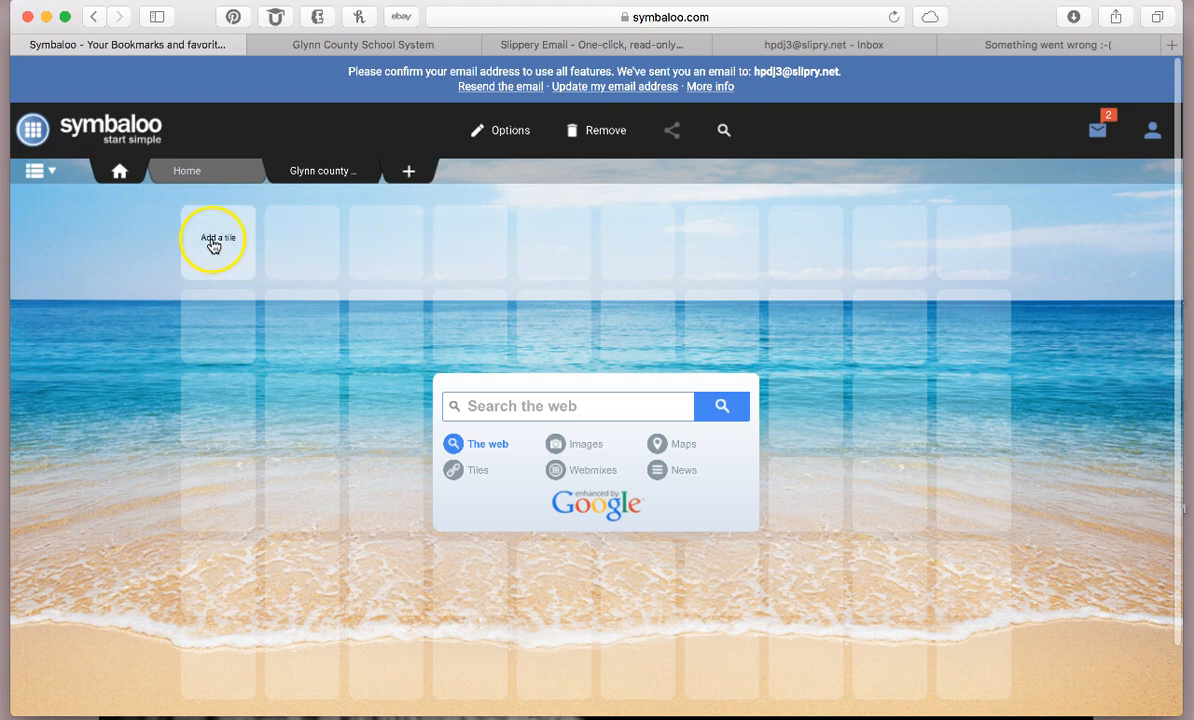
pyautogui.click(217, 244)
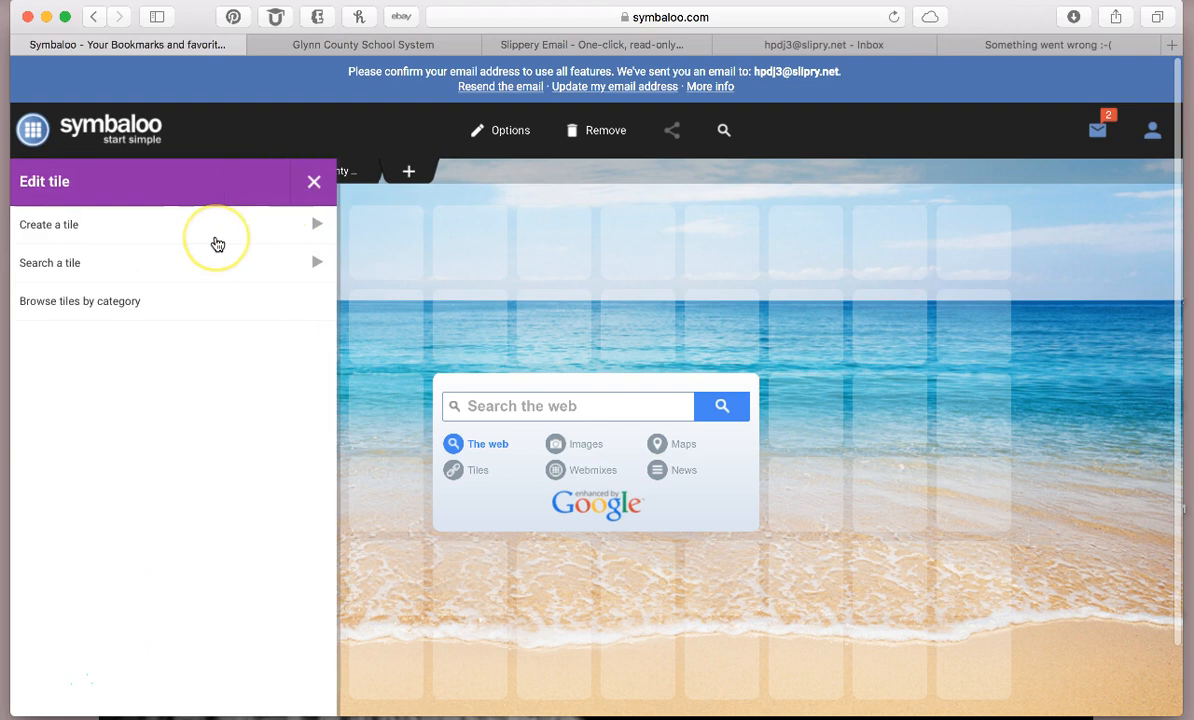
pyautogui.click(47, 228)
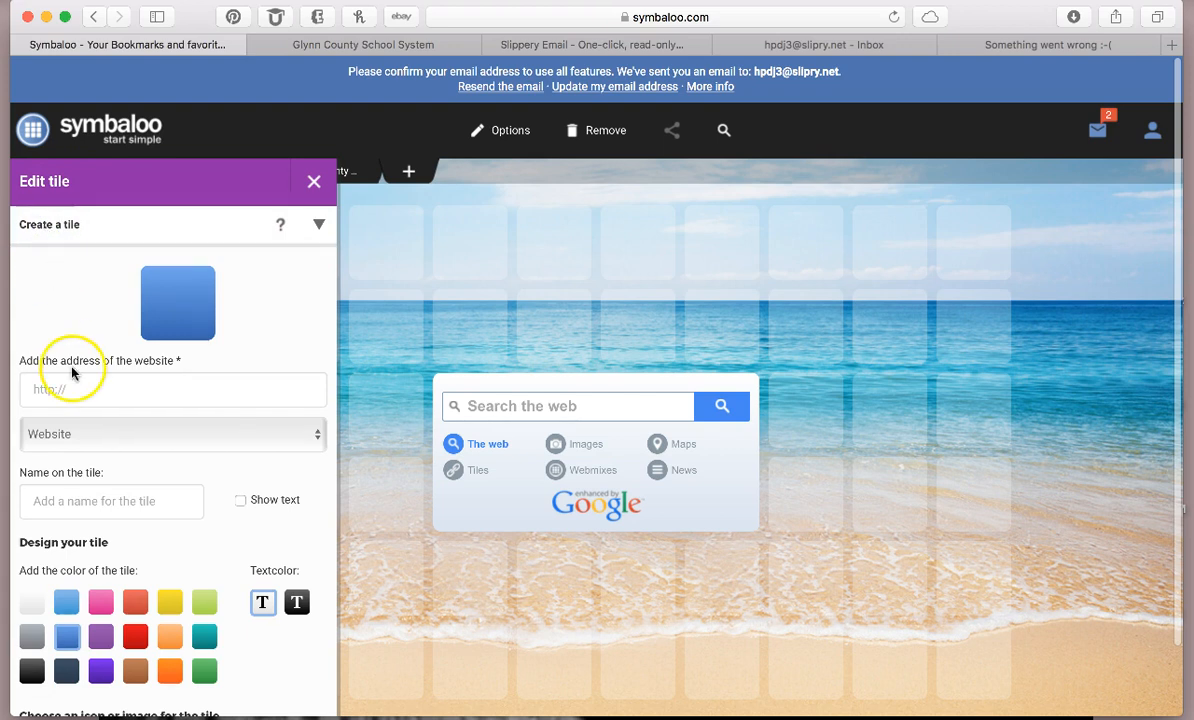
pyautogui.scroll(-2, 72, 373)
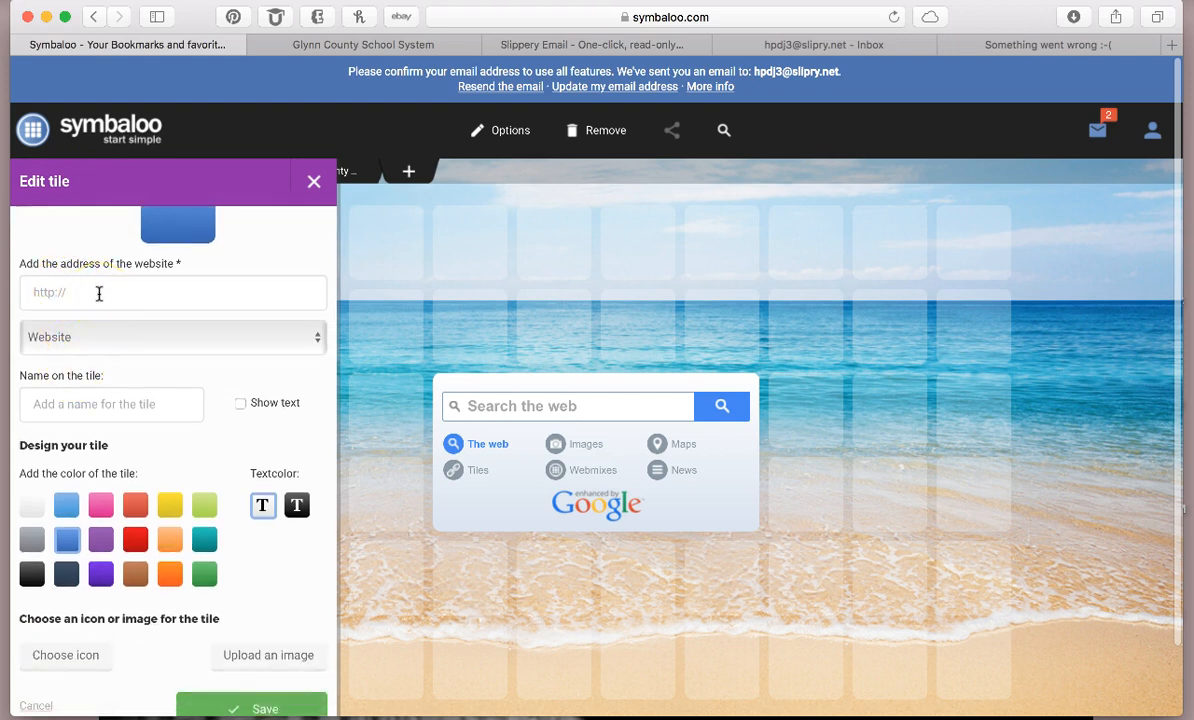
# - Copy the Glynn County School System site's address, flashmedia.glynn.k12.ga.us, and enter it as the new tile's website address
pyautogui.click(366, 48)
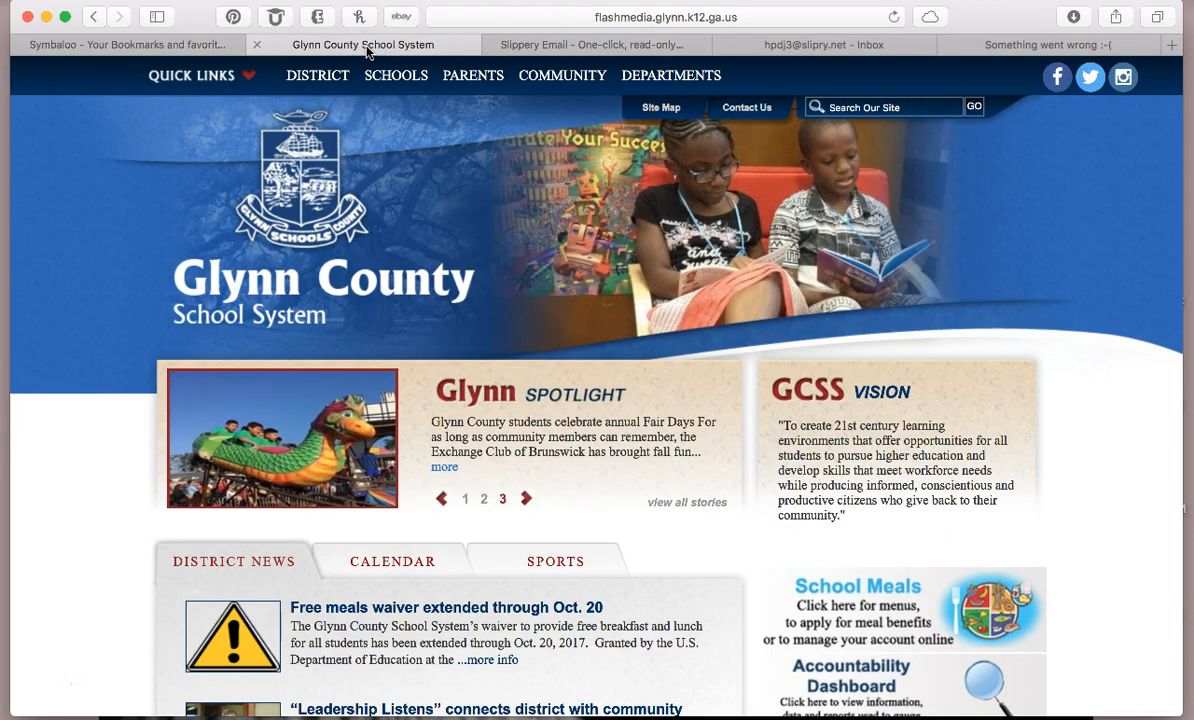
pyautogui.click(507, 18)
pyautogui.press('super+c')
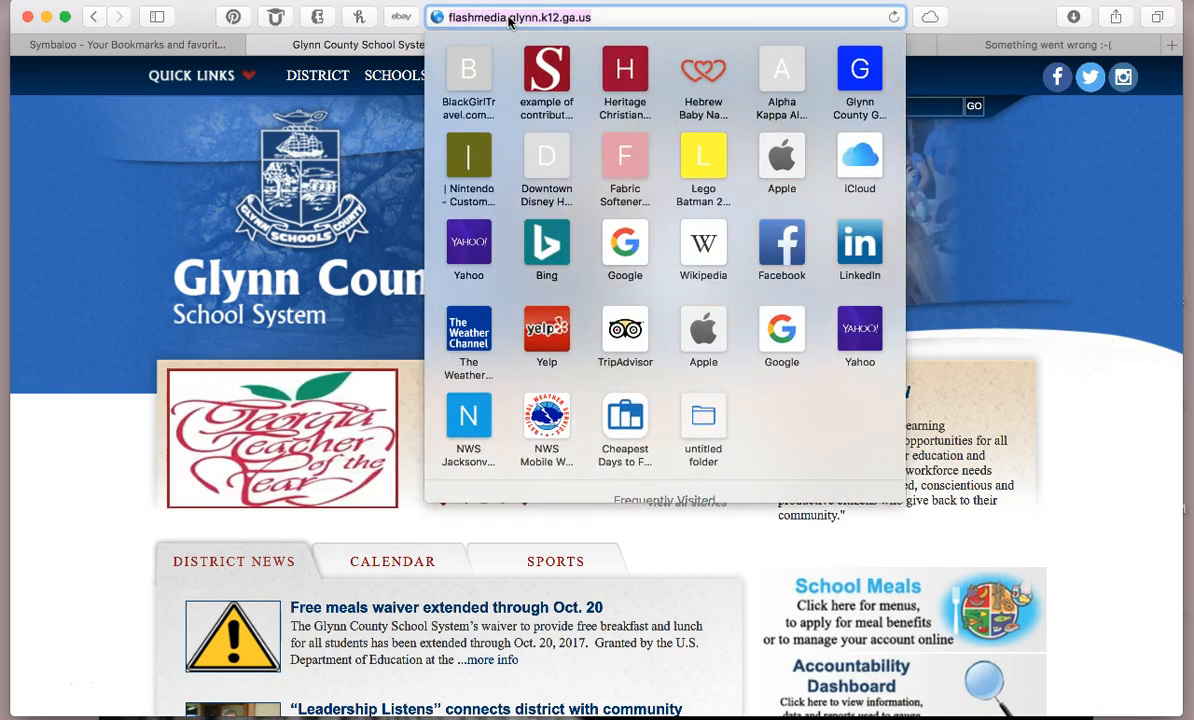
pyautogui.click(210, 44)
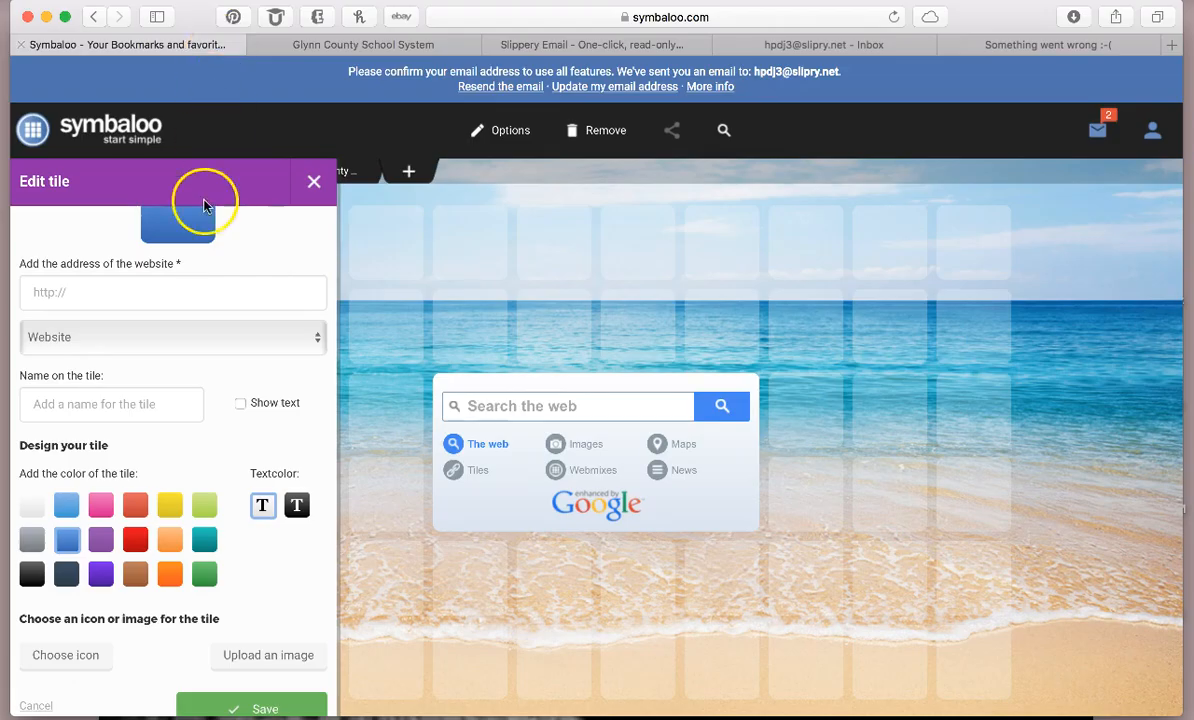
pyautogui.click(131, 293)
pyautogui.press('super+v')
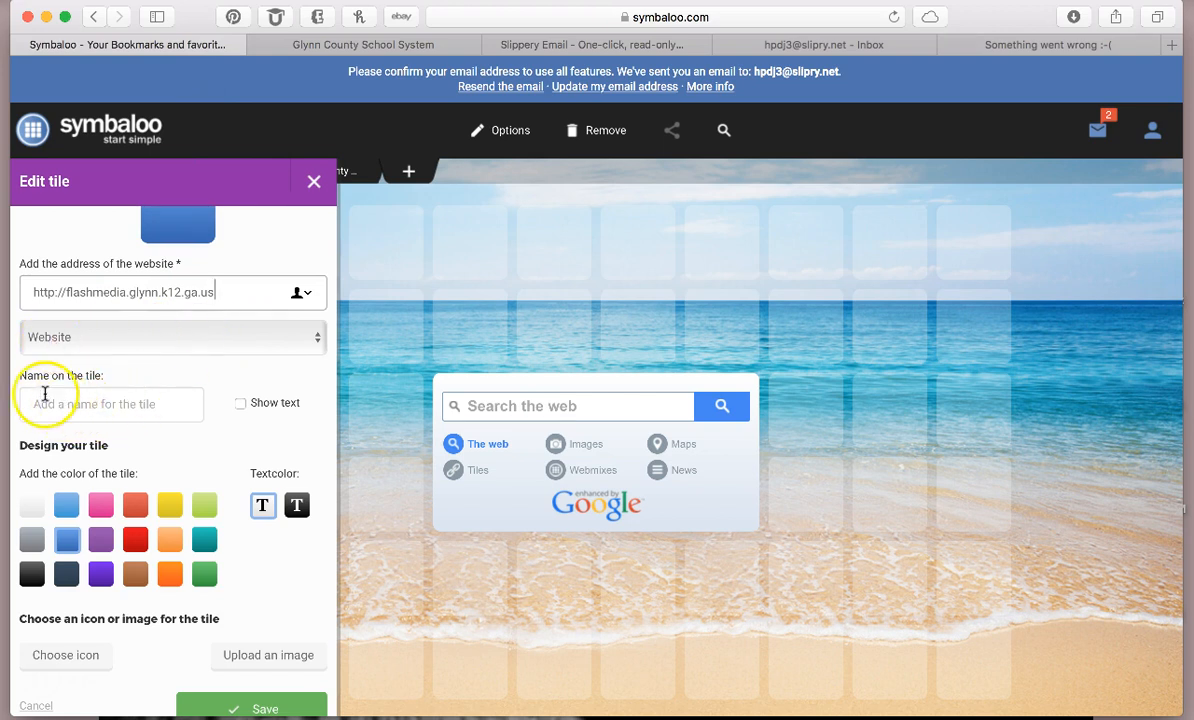
# - Name the tile "Webpage" and turn on showing its text
pyautogui.click(107, 406)
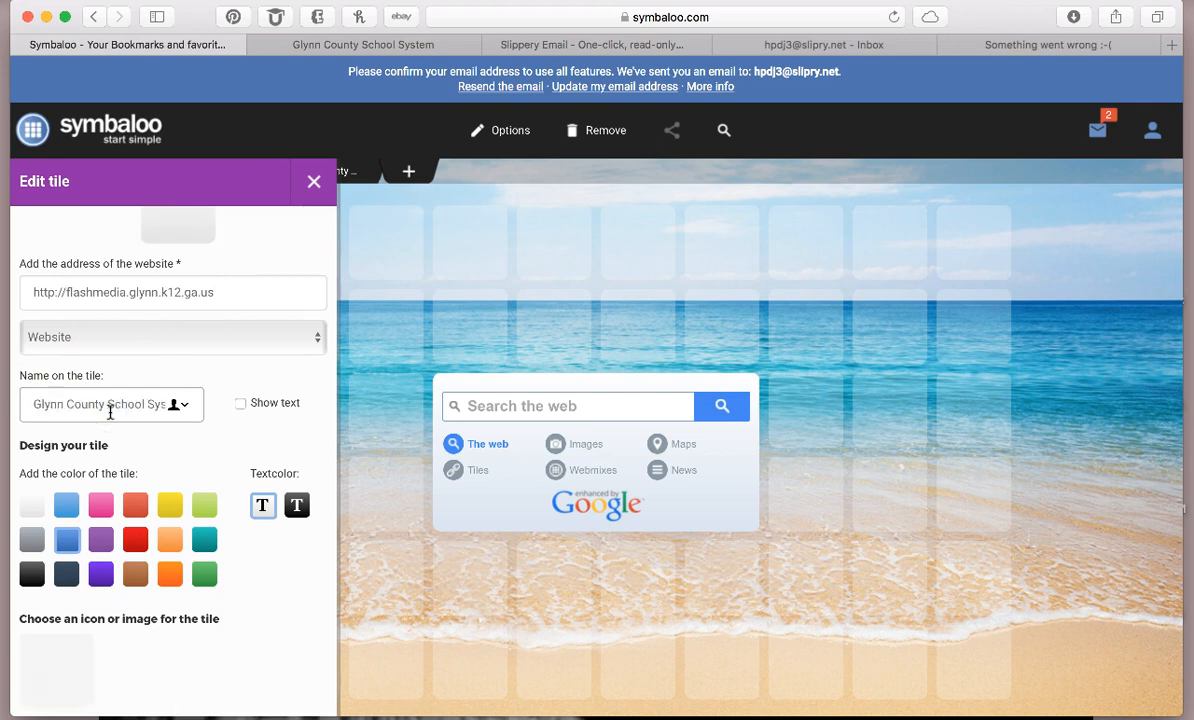
pyautogui.write('We')
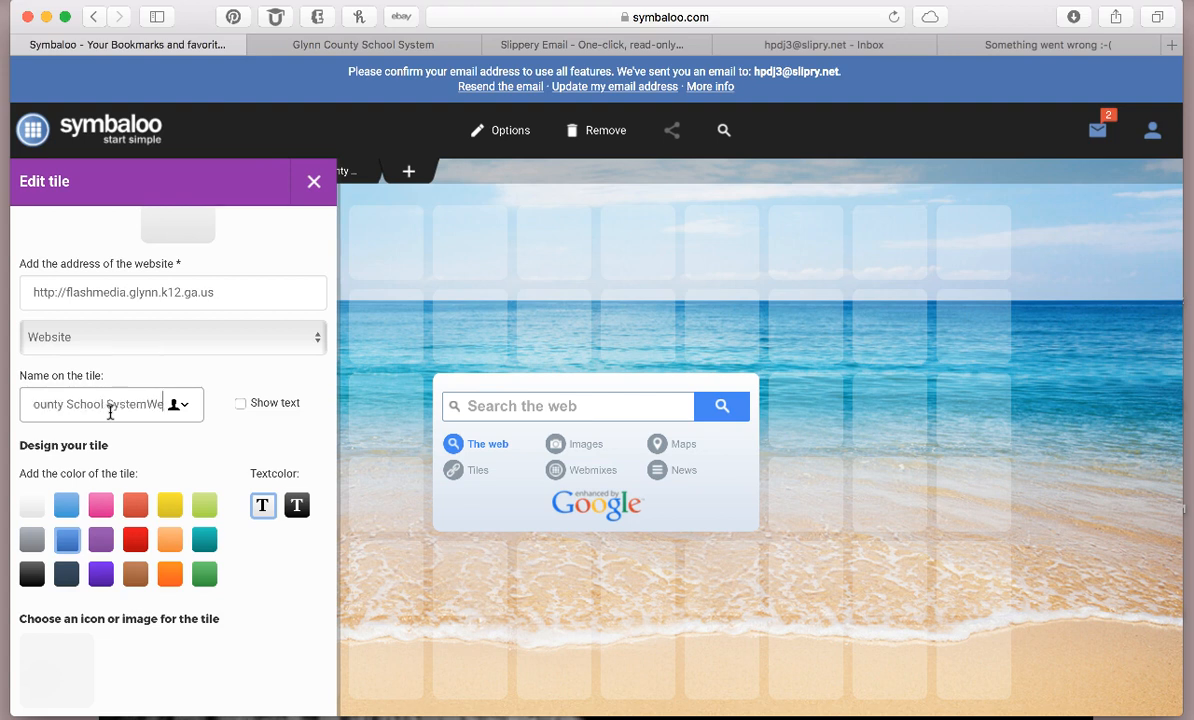
pyautogui.tripleClick(110, 411)
pyautogui.write('Webpage')
pyautogui.click(240, 410)
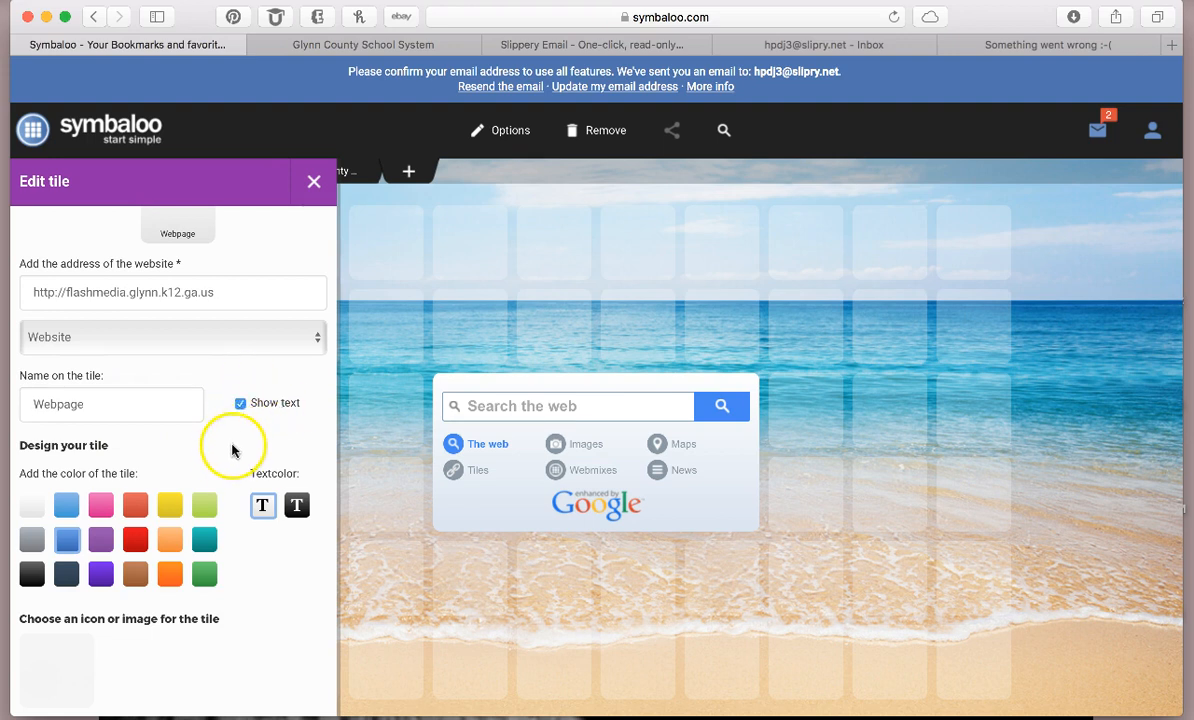
# - Set the Webpage tile's color to teal
pyautogui.scroll(3, 224, 461)
pyautogui.scroll(-1, 224, 466)
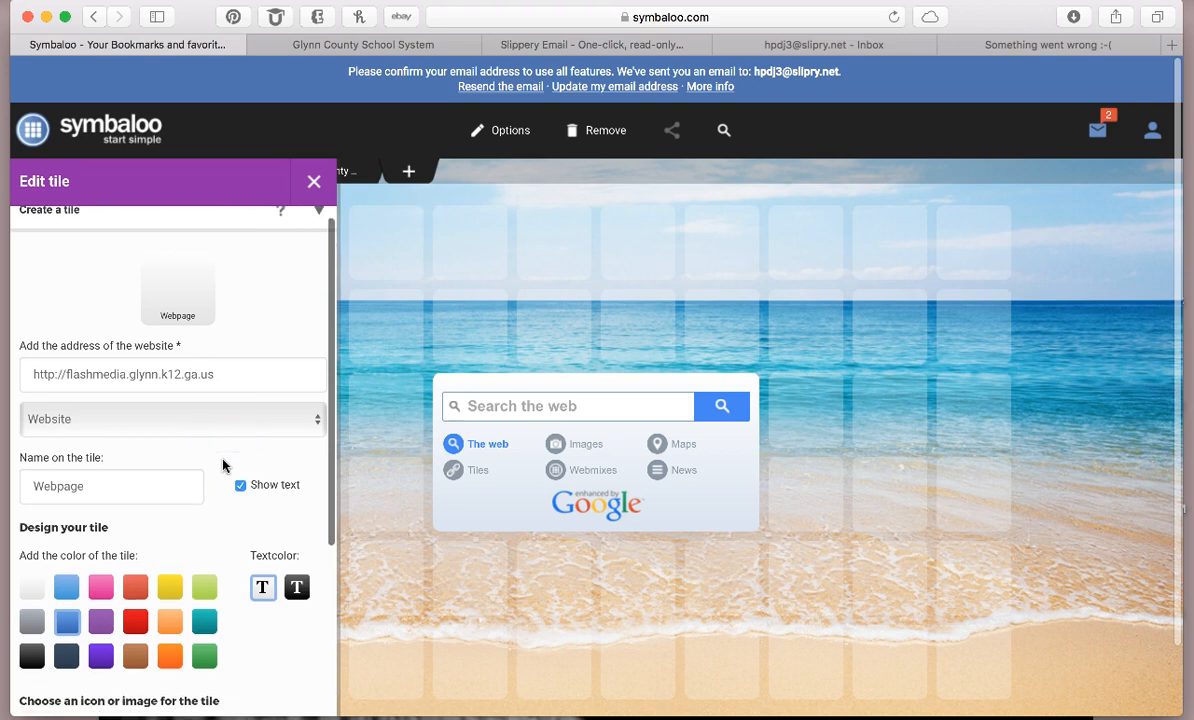
pyautogui.click(203, 623)
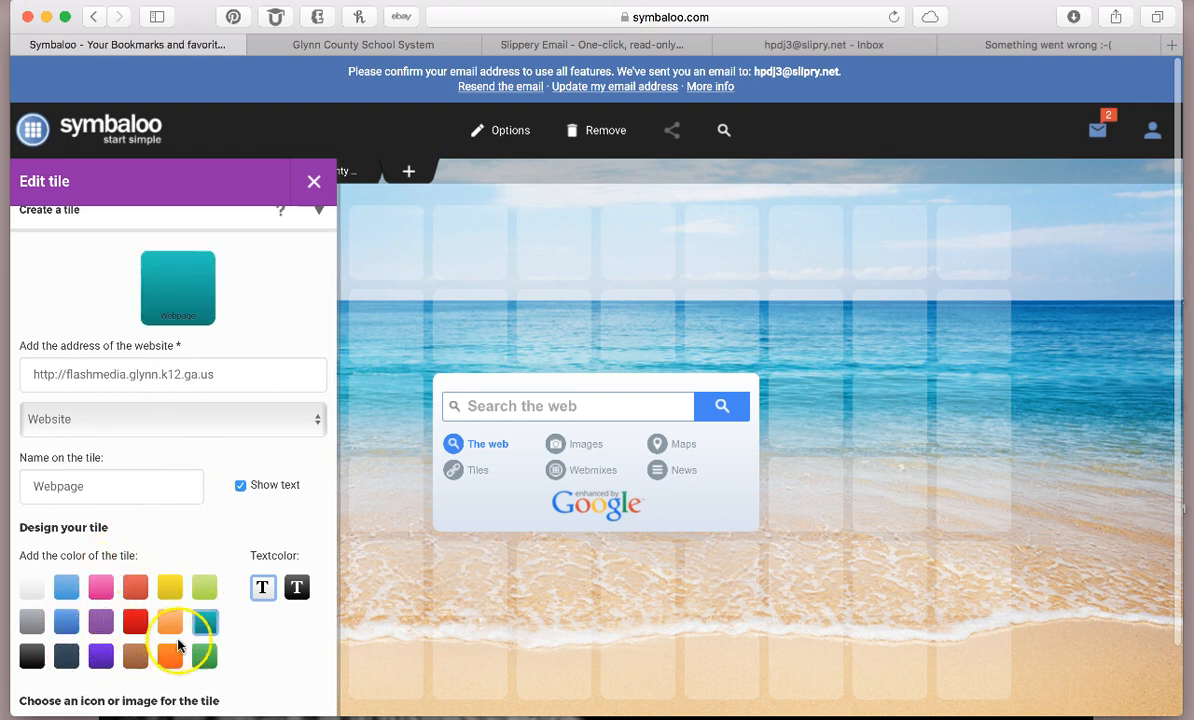
# - Give the tile the red building icon from the Flat icon set
pyautogui.scroll(-1, 245, 641)
pyautogui.scroll(-3, 244, 640)
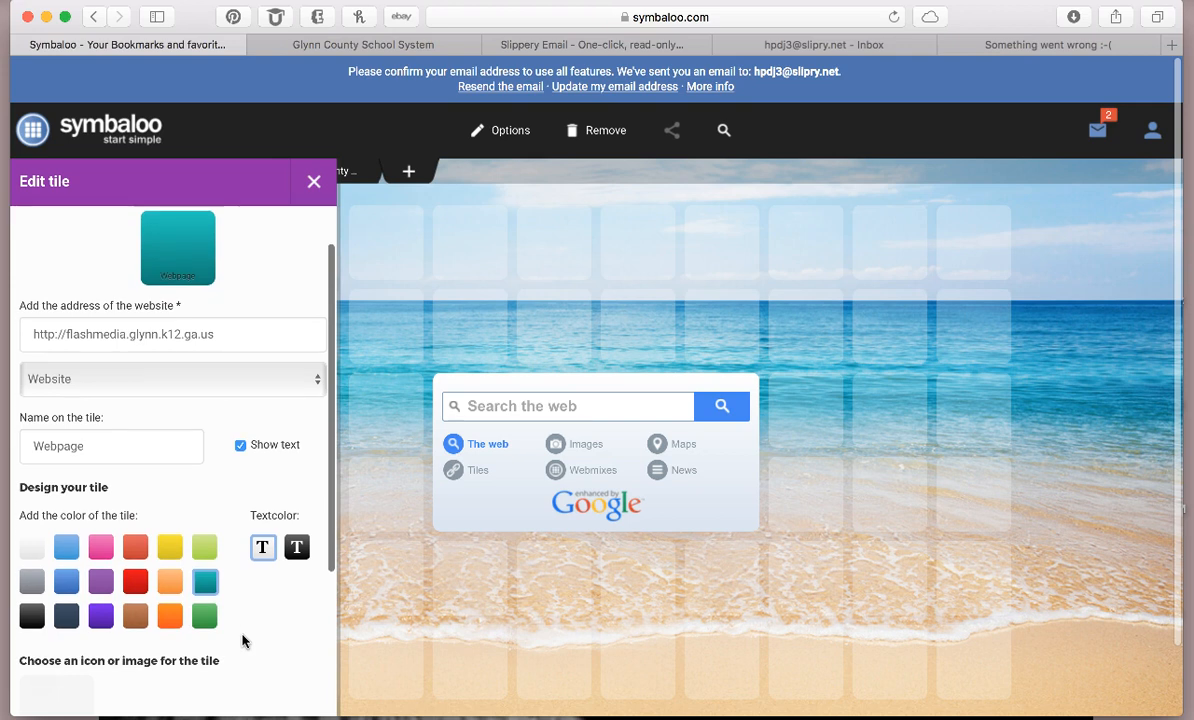
pyautogui.scroll(-10, 237, 640)
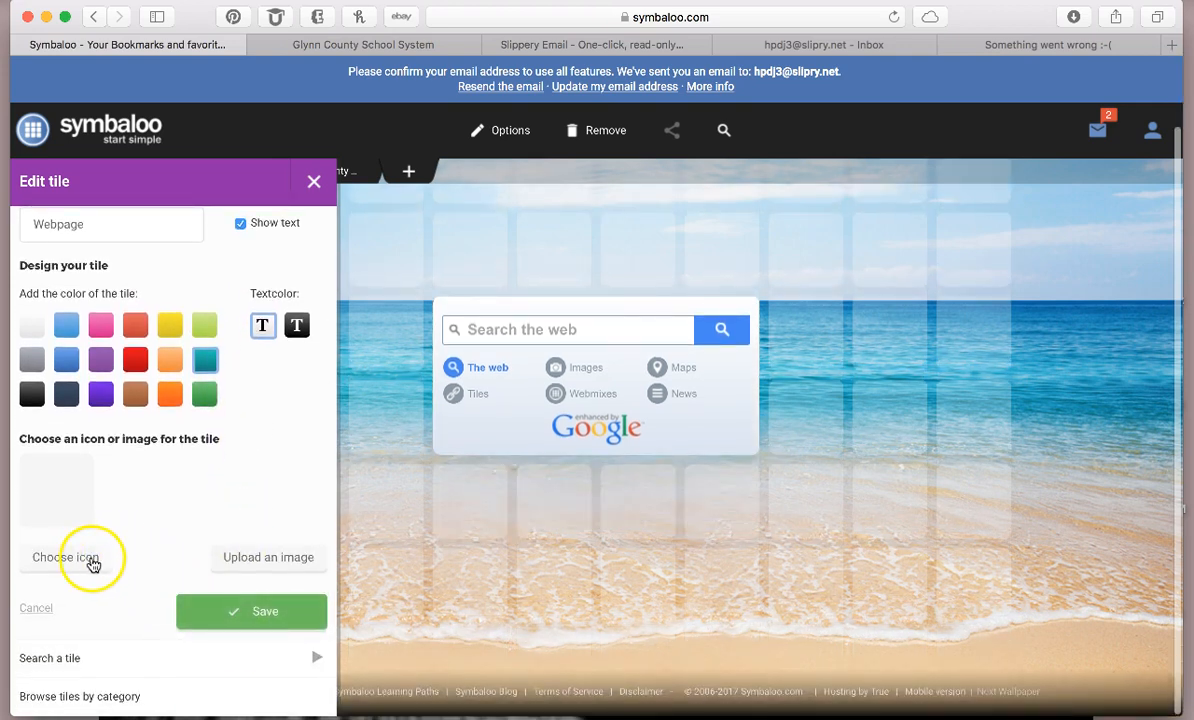
pyautogui.click(88, 557)
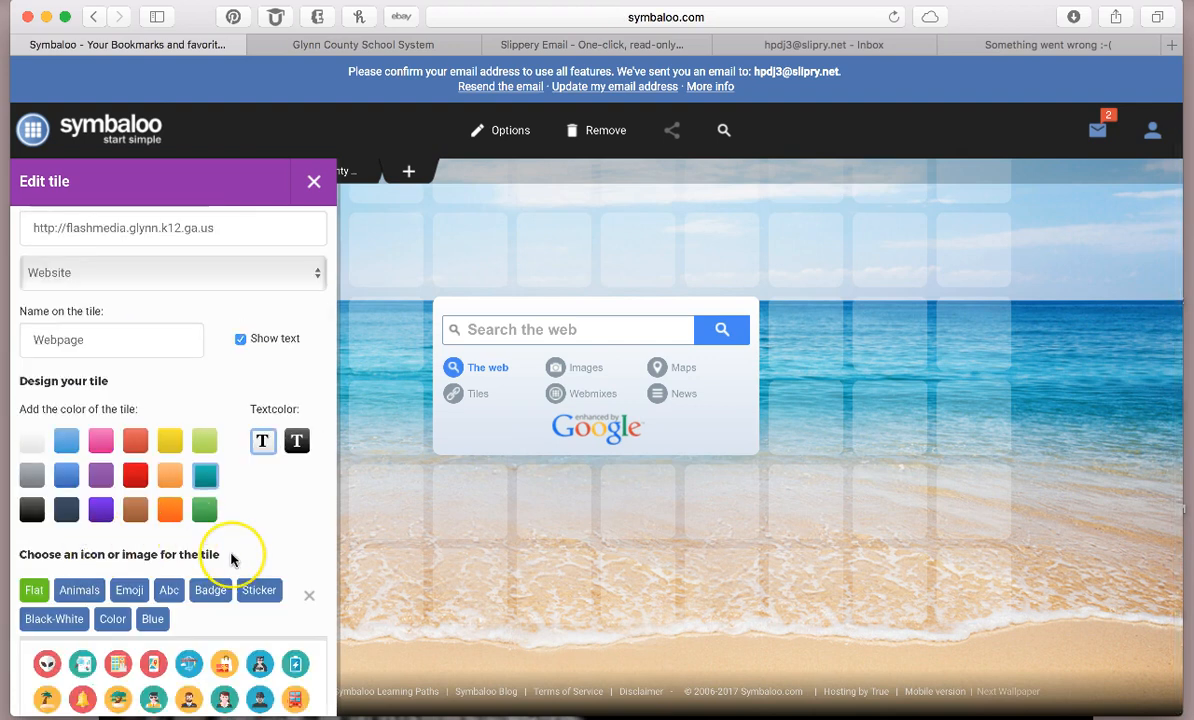
pyautogui.scroll(-5, 229, 557)
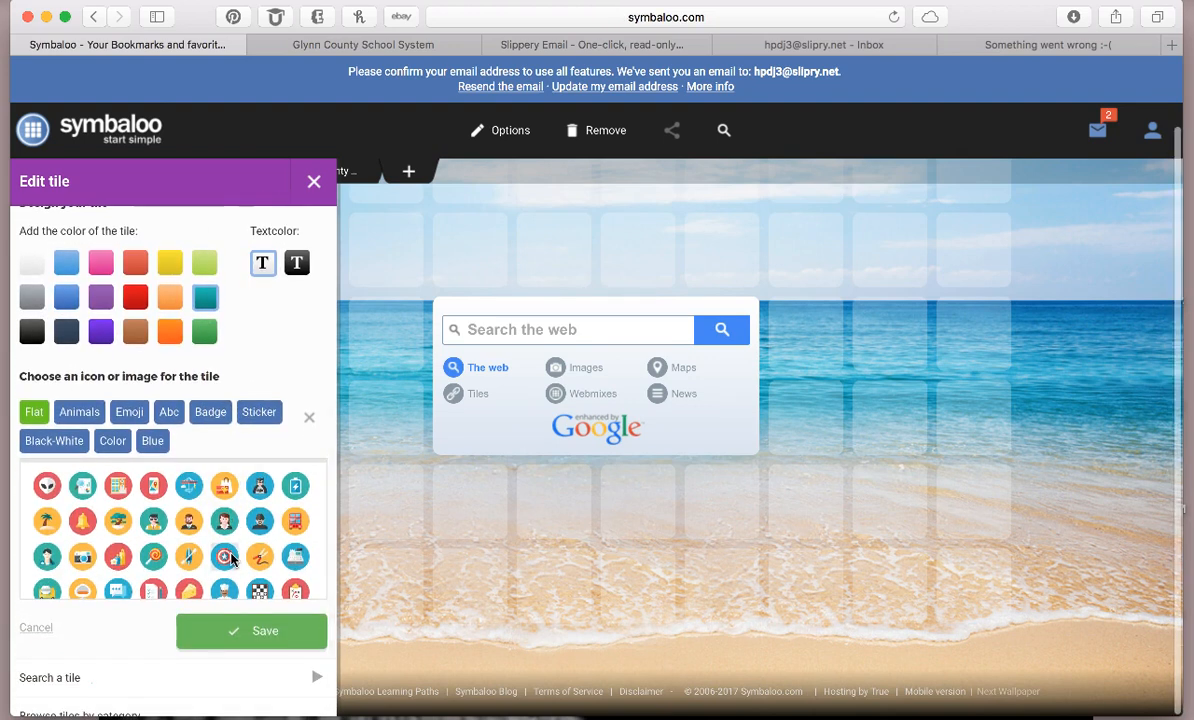
pyautogui.click(40, 404)
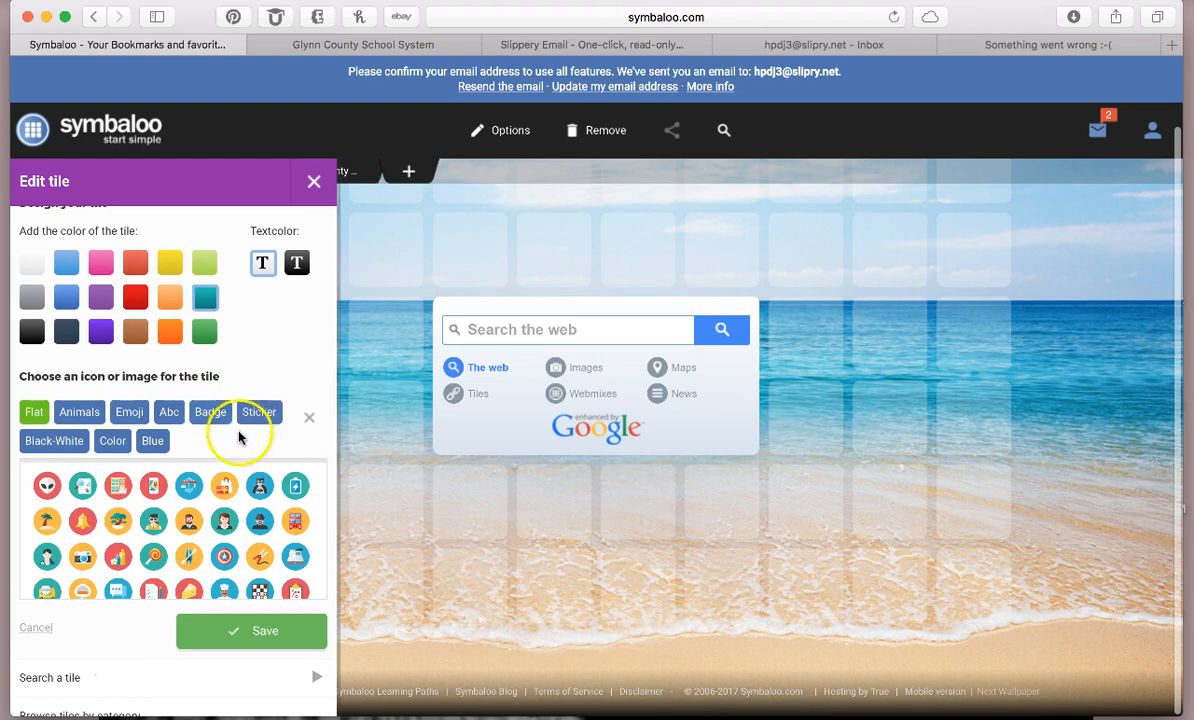
pyautogui.scroll(-1, 180, 495)
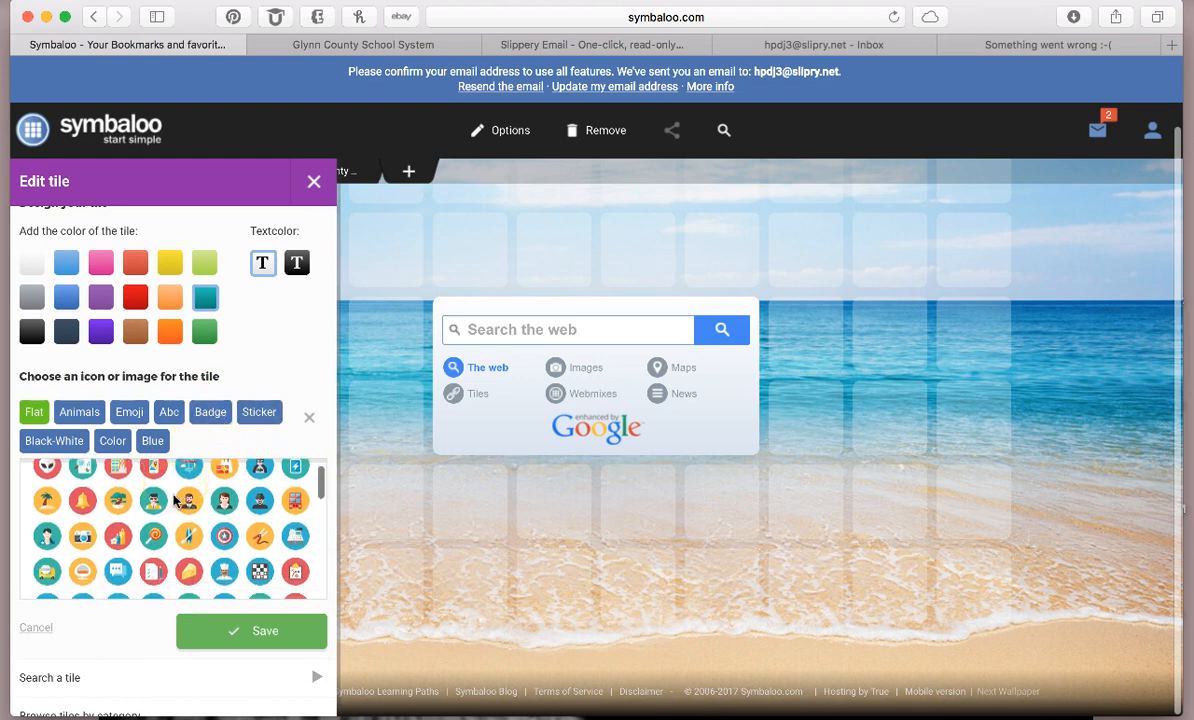
pyautogui.scroll(1, 174, 500)
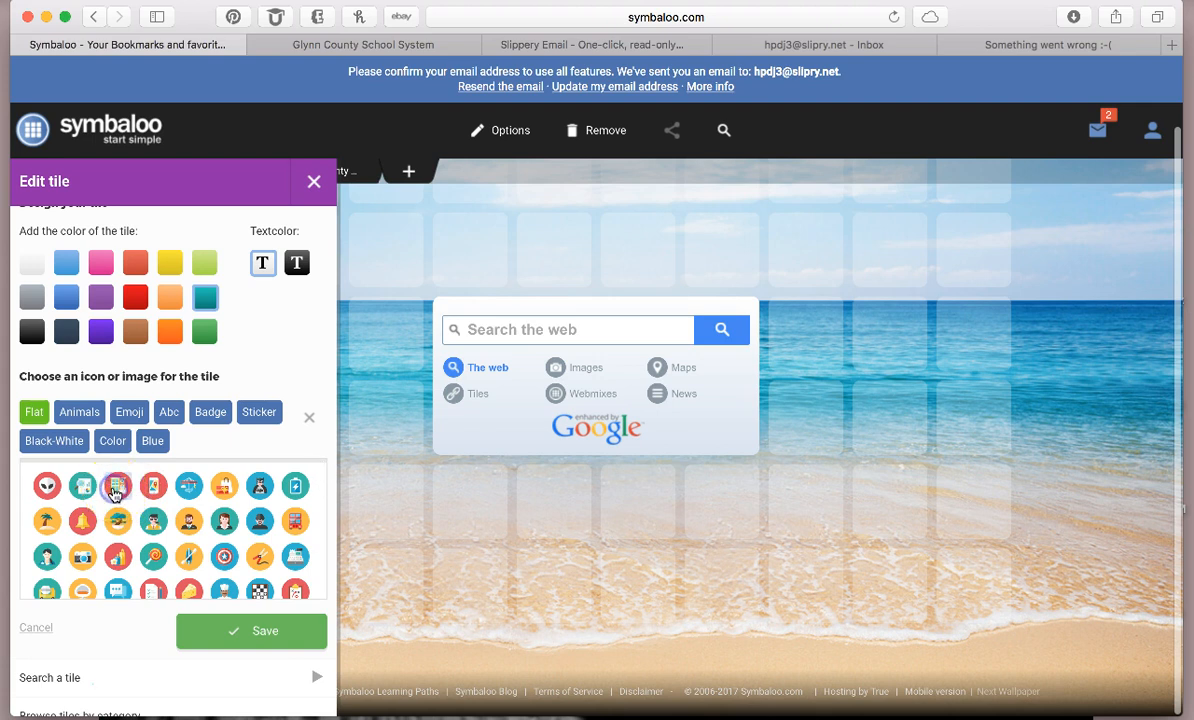
pyautogui.click(163, 499)
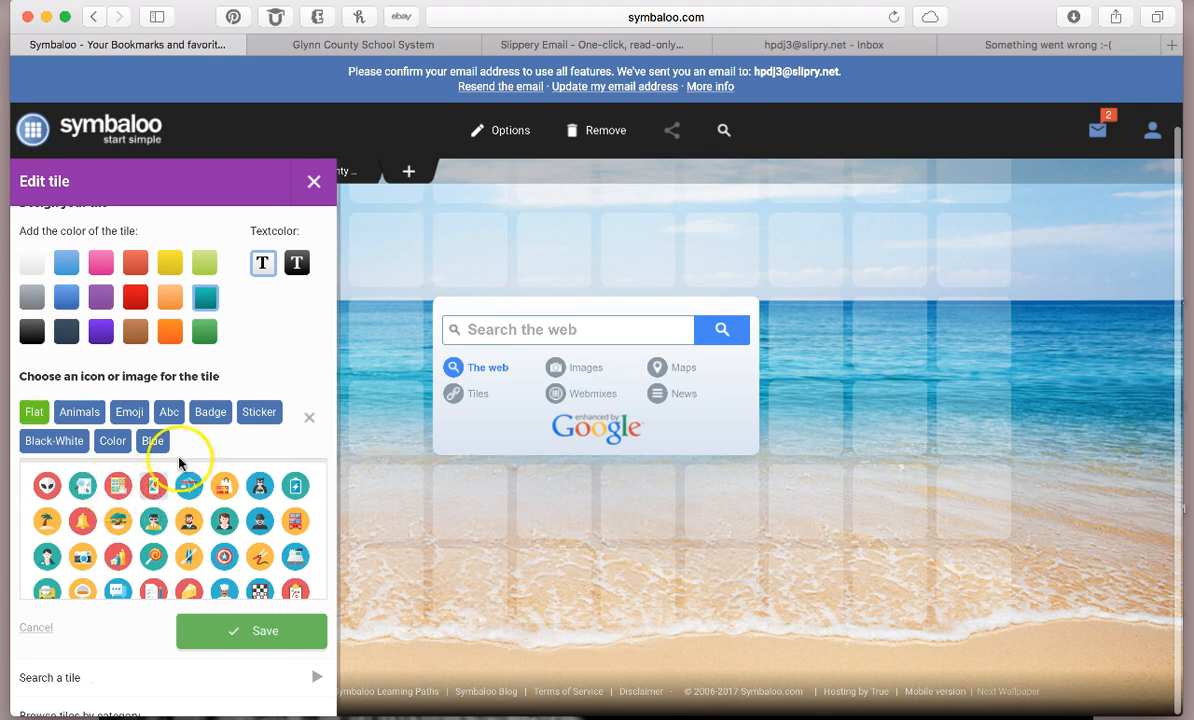
# - Check the tile preview and save the Webpage tile to the webmix
pyautogui.scroll(8, 221, 373)
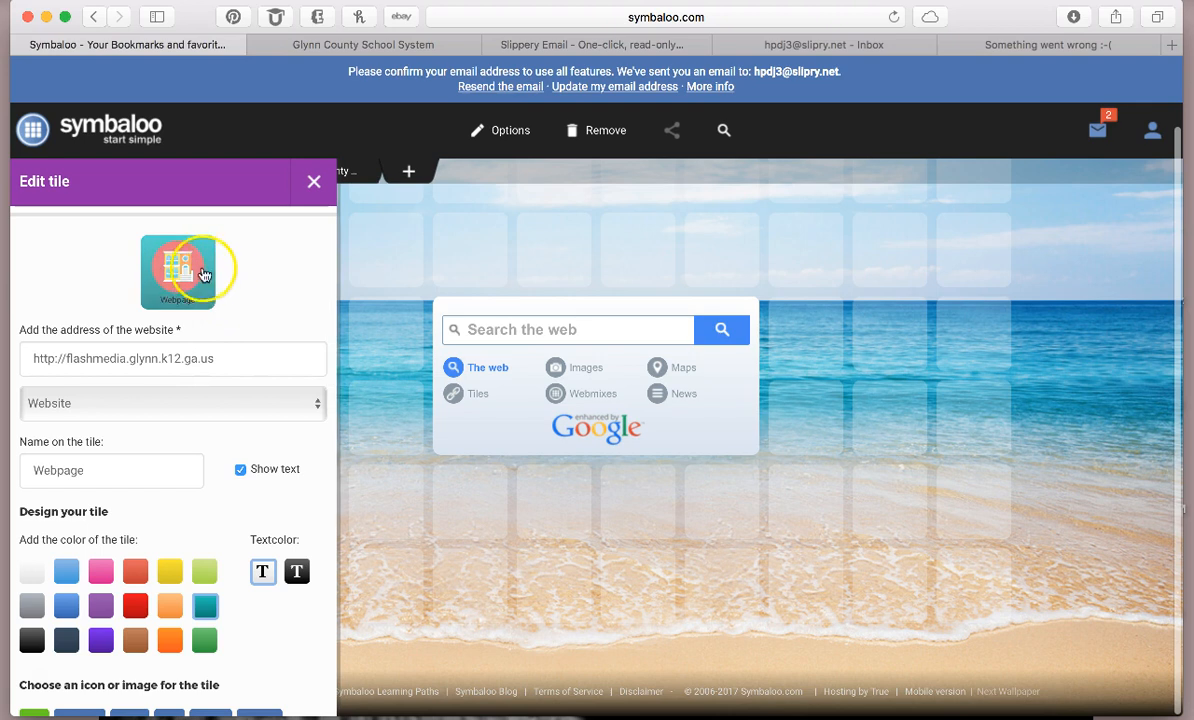
pyautogui.scroll(-6, 163, 529)
pyautogui.scroll(-4, 163, 529)
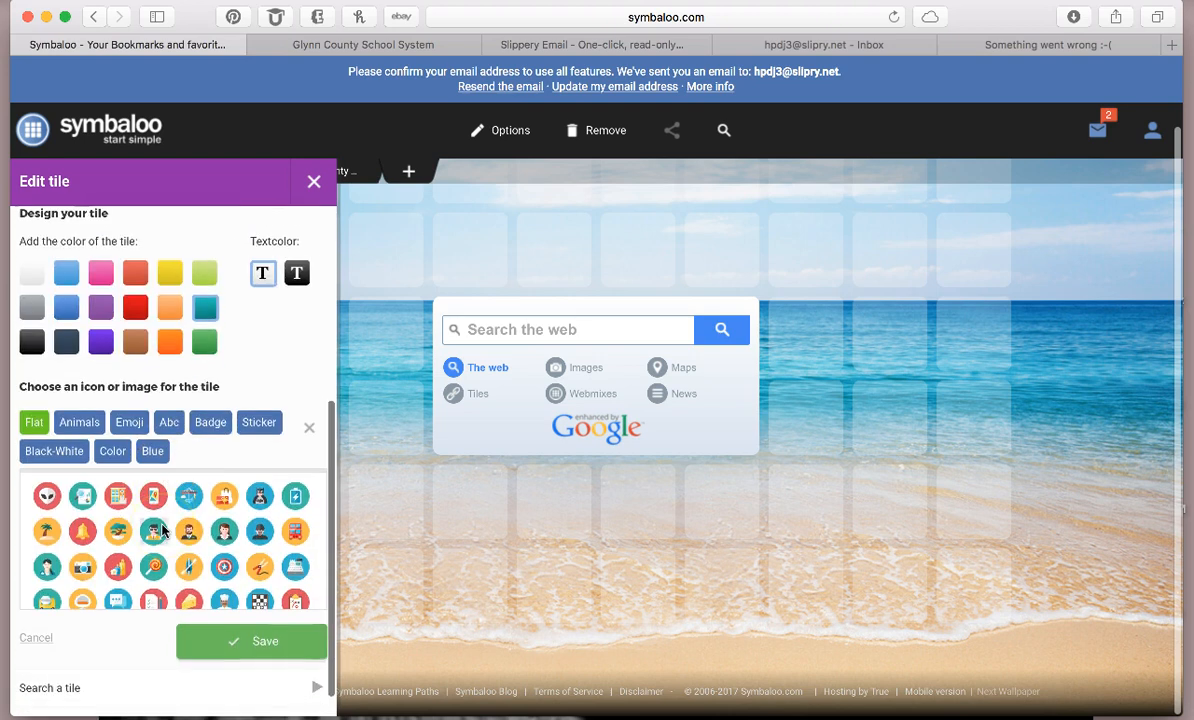
pyautogui.click(236, 649)
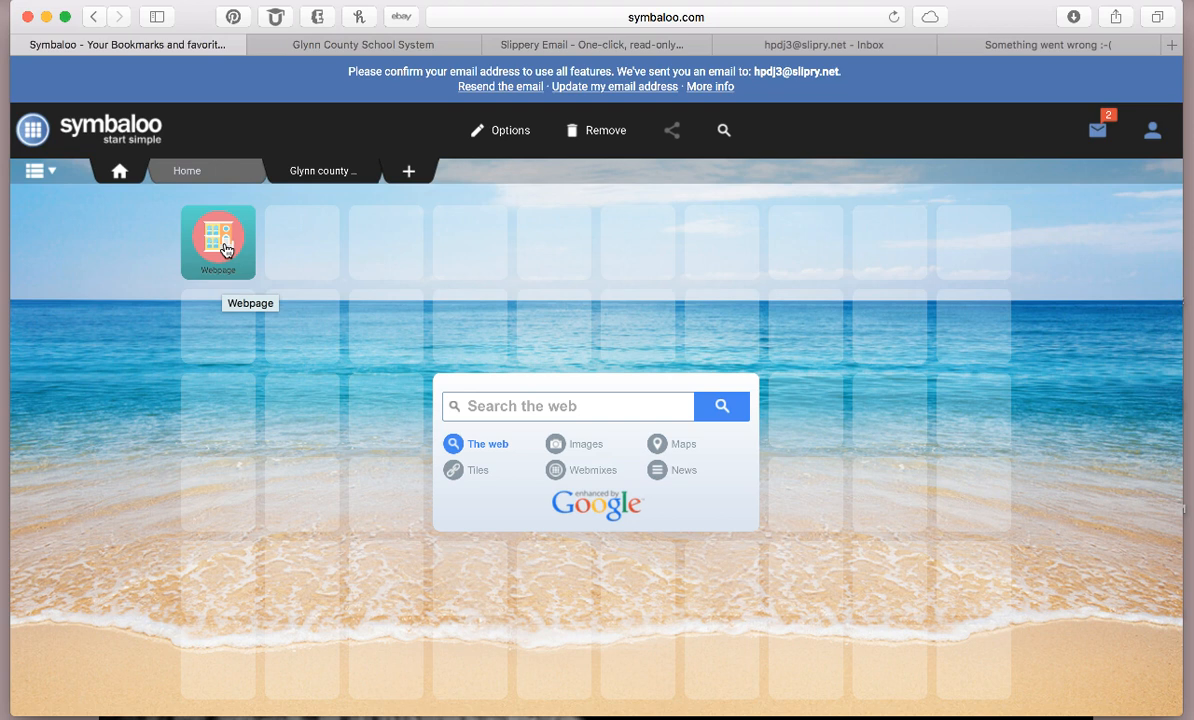
# - Test the Webpage tile by opening its linked site, and return to the Glynn county schools webmix
pyautogui.click(225, 249)
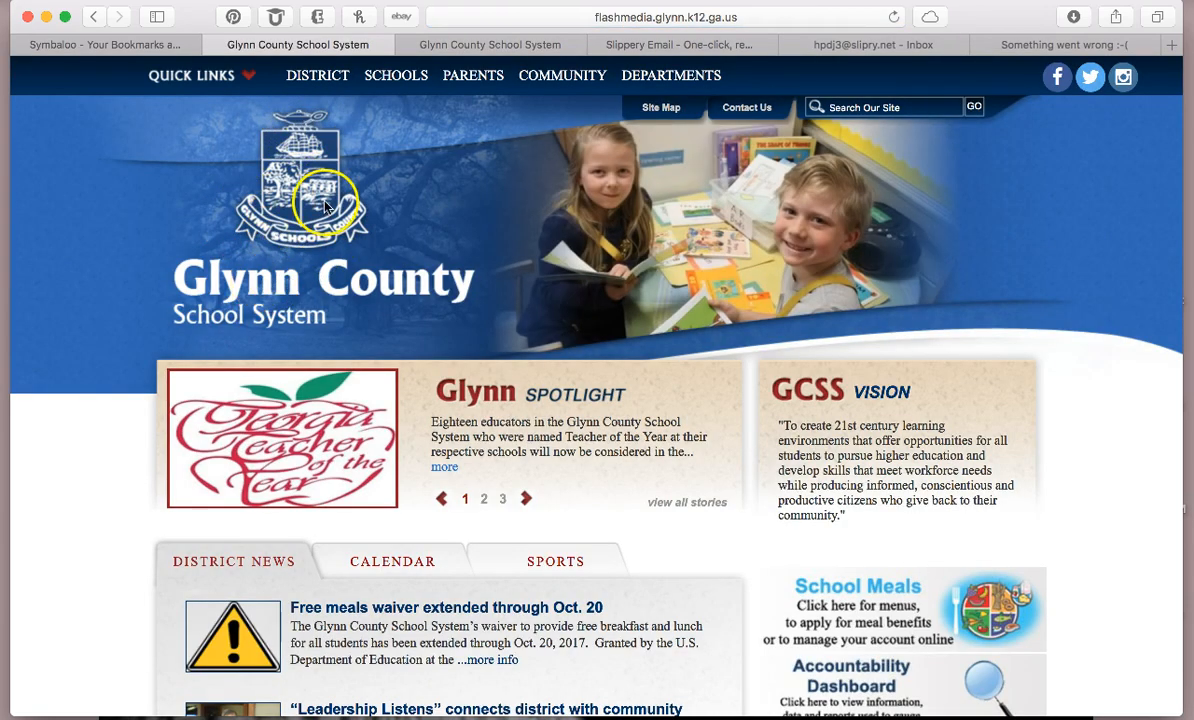
pyautogui.click(98, 16)
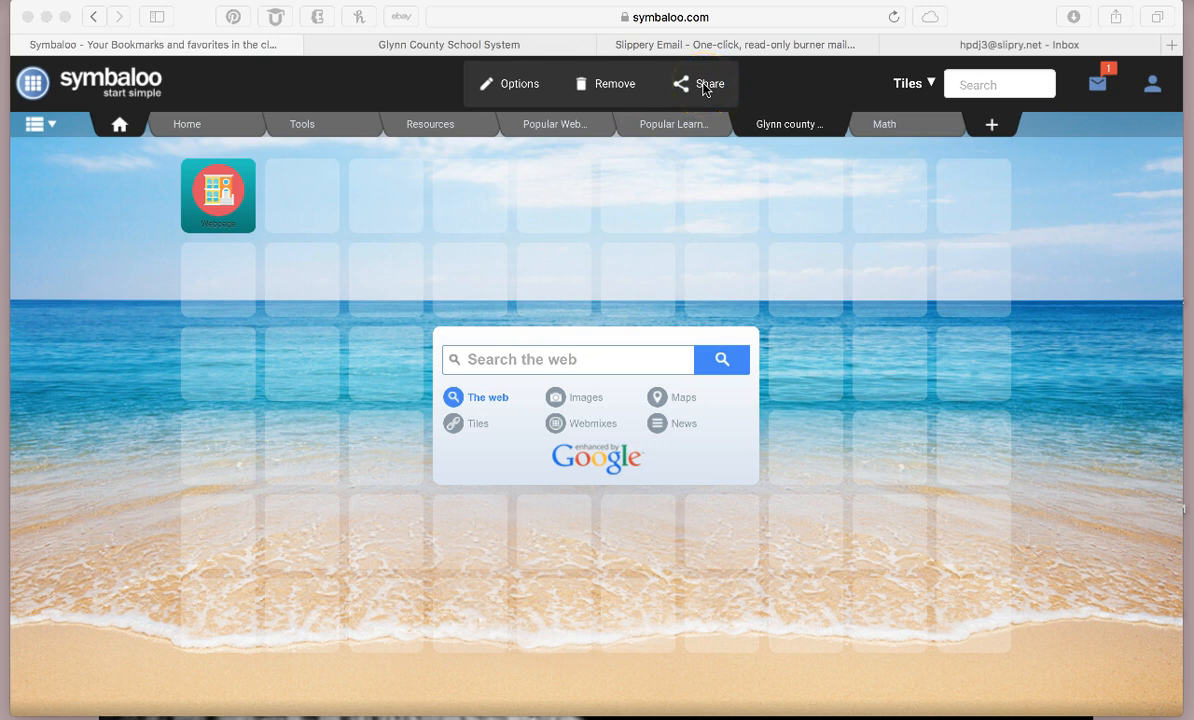
pyautogui.click(228, 197)
# - Open the sharing options for the Glynn county schools webmix and enter the description "district webpage"
pyautogui.click(705, 87)
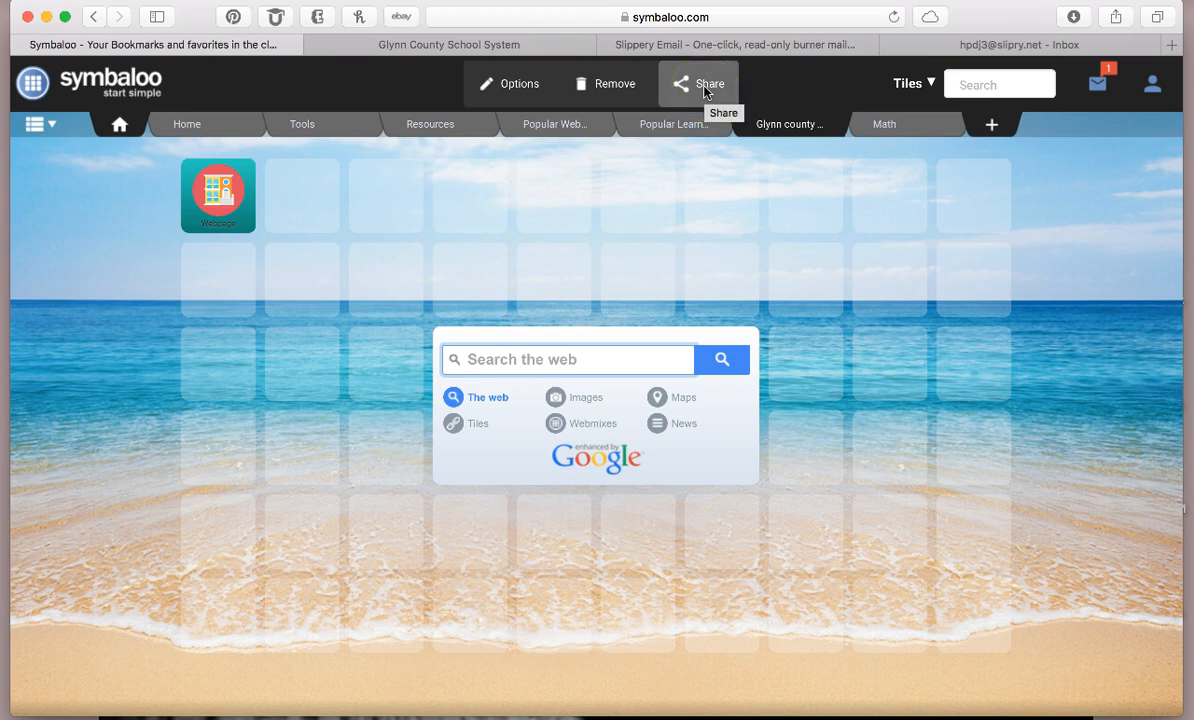
pyautogui.click(705, 90)
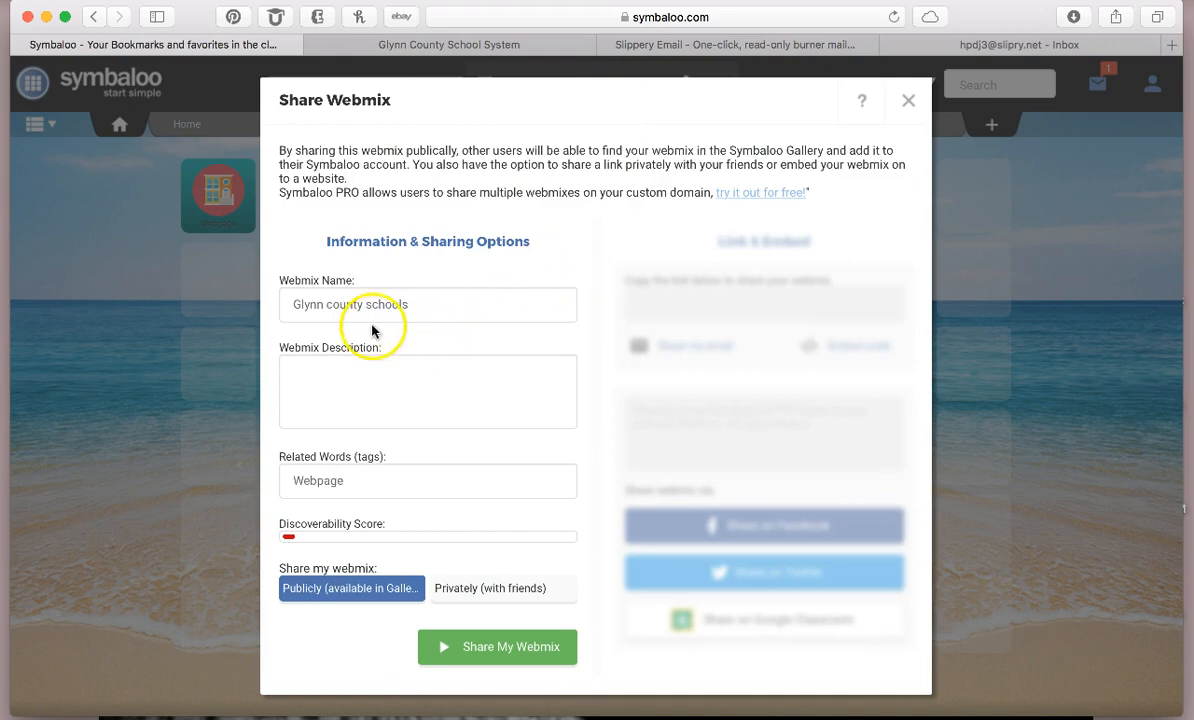
pyautogui.click(344, 398)
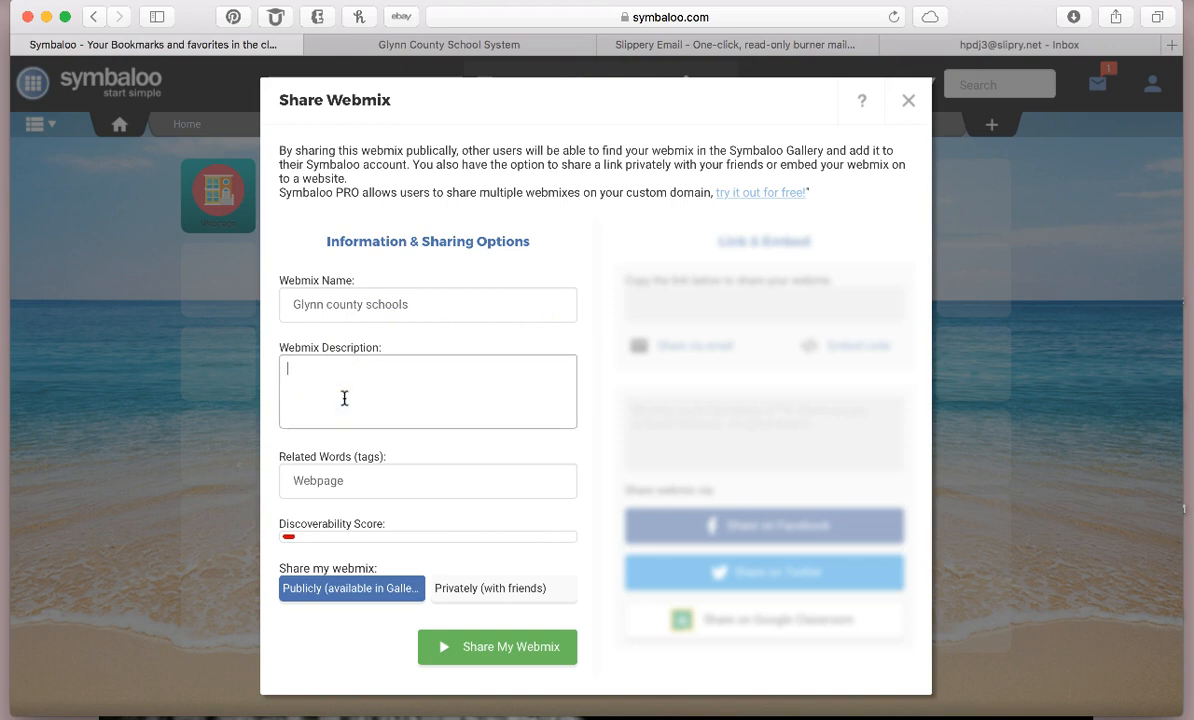
pyautogui.write('district webpage')
pyautogui.click(366, 483)
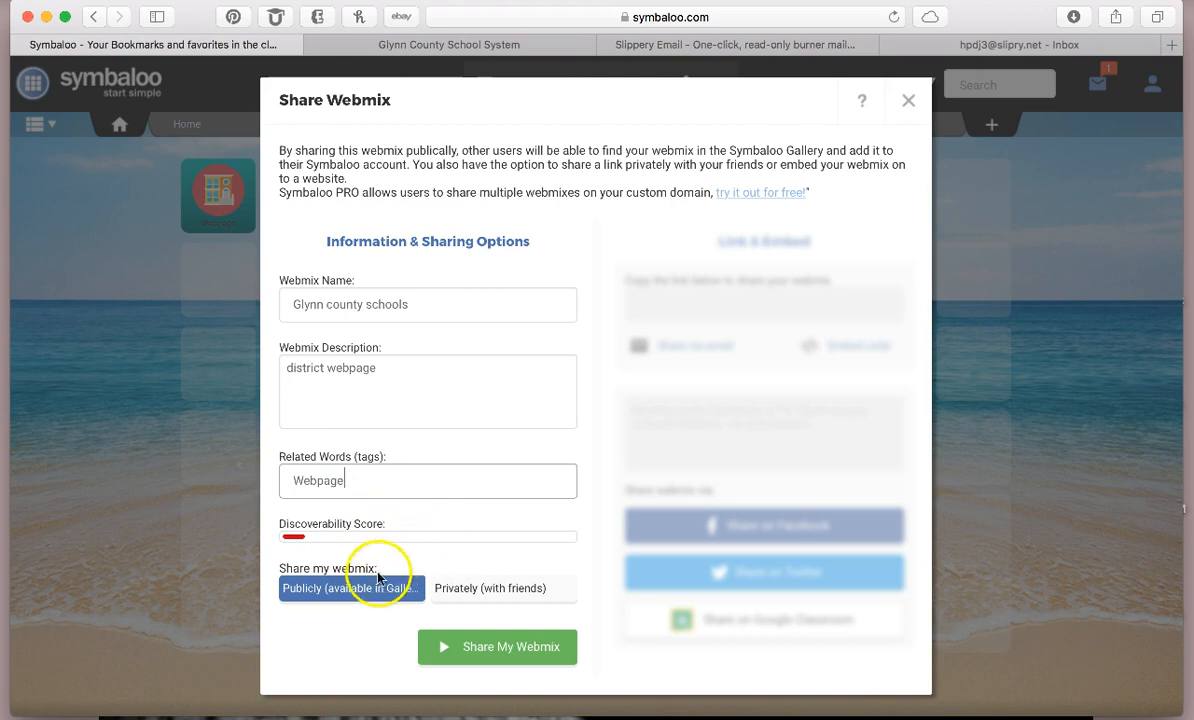
# - Share the webmix publicly in the gallery and close the sharing dialog
pyautogui.click(307, 592)
pyautogui.click(477, 648)
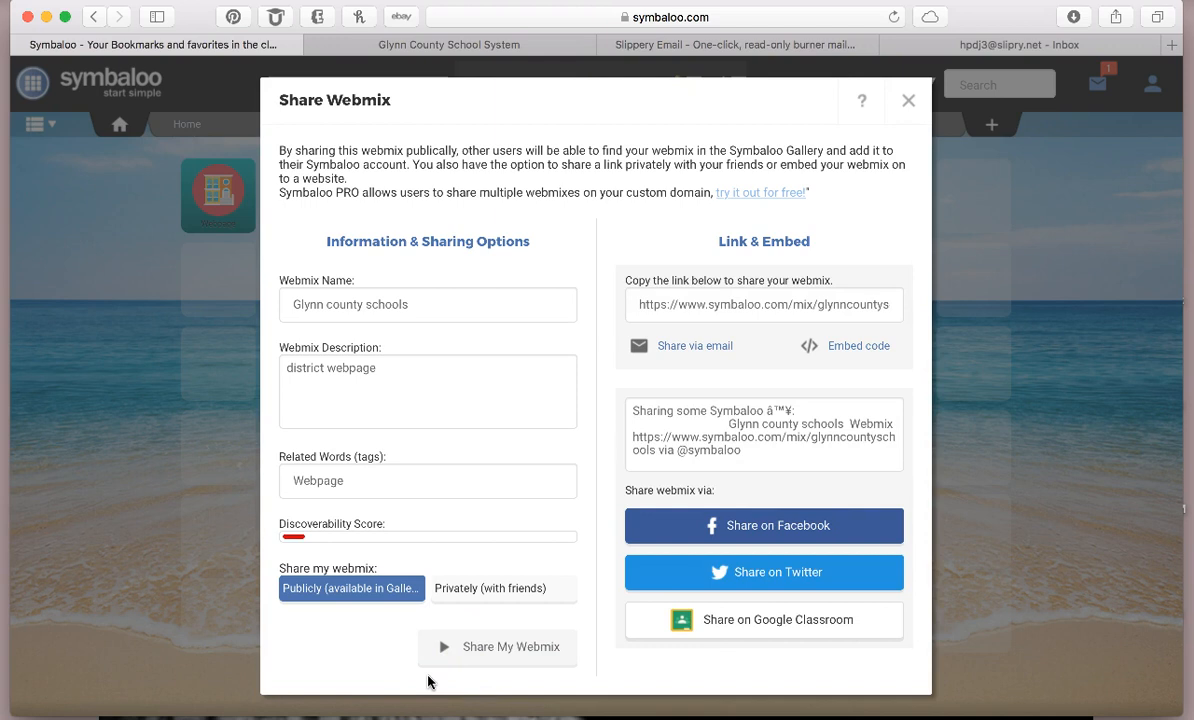
pyautogui.click(466, 657)
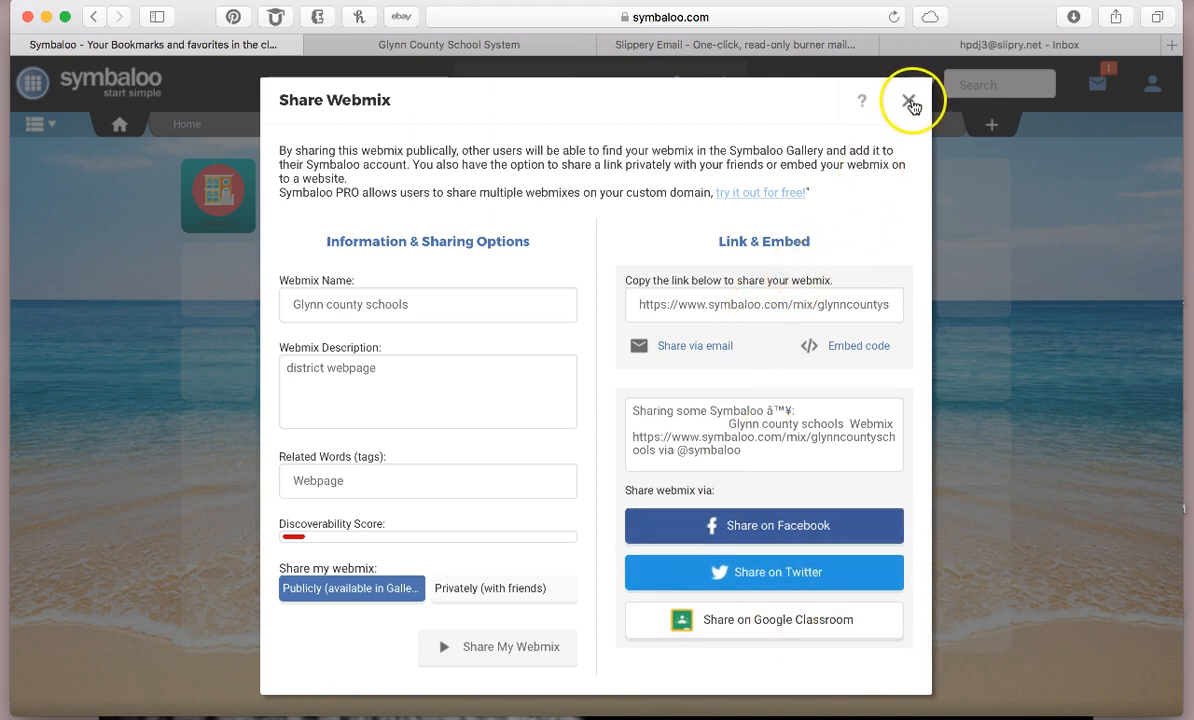
pyautogui.click(910, 102)
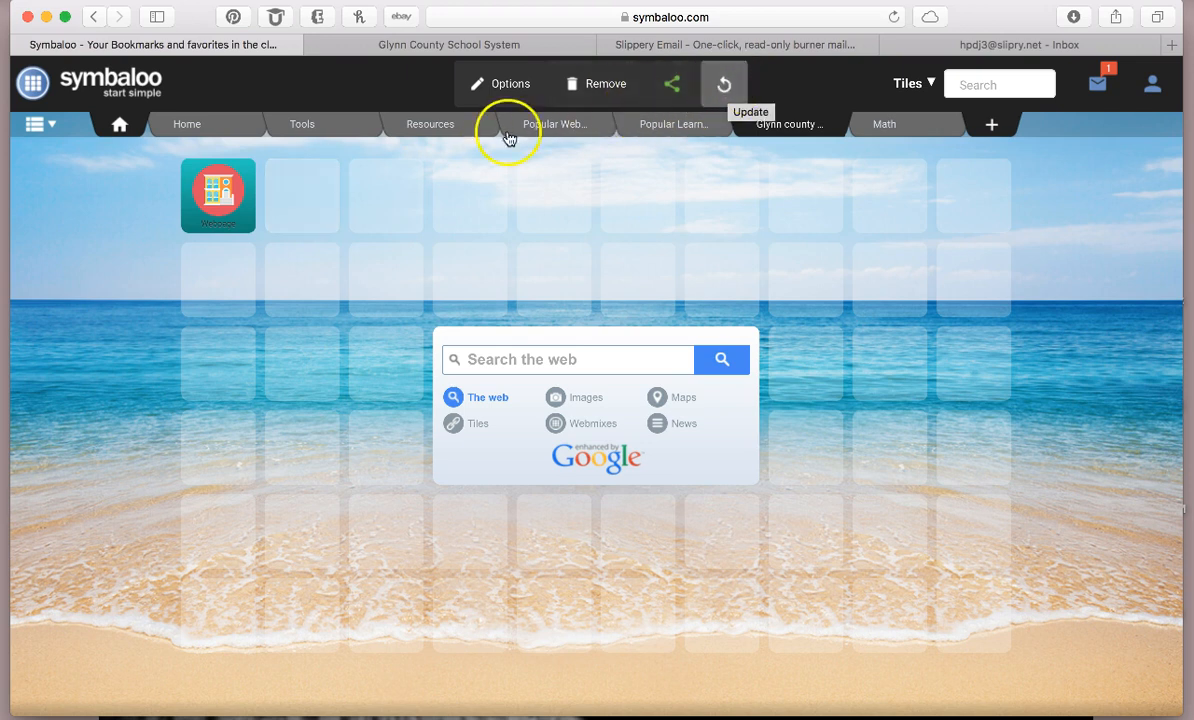
pyautogui.click(301, 210)
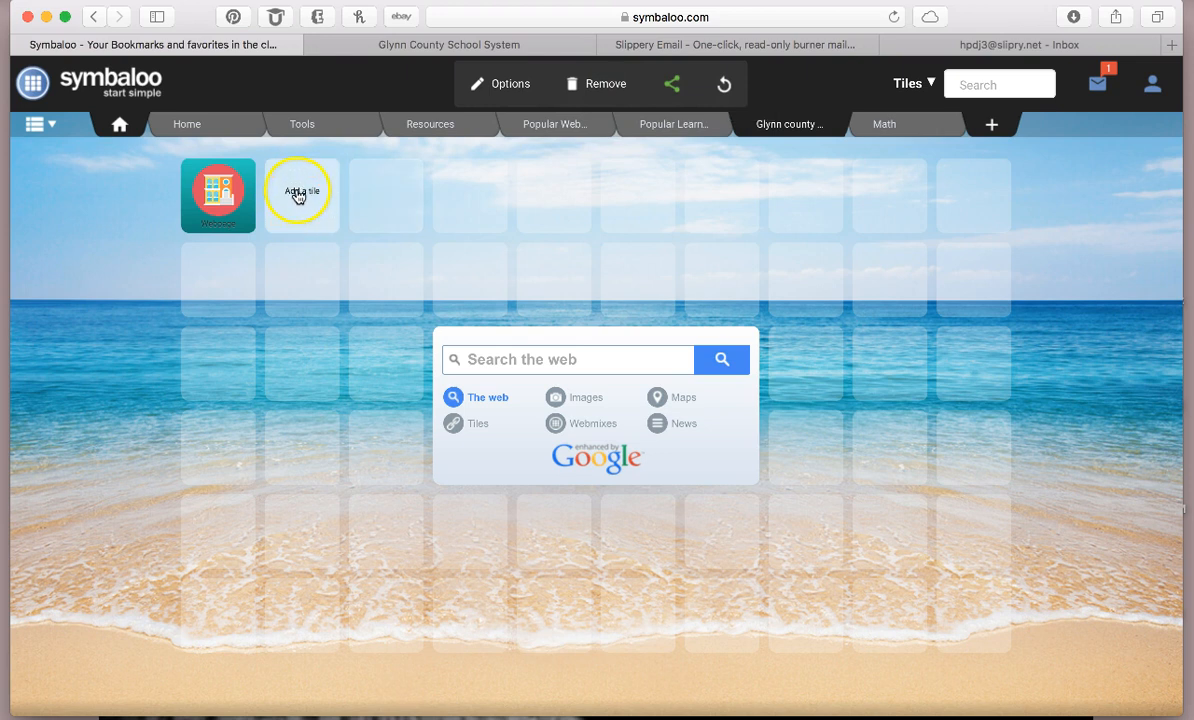
pyautogui.click(222, 194)
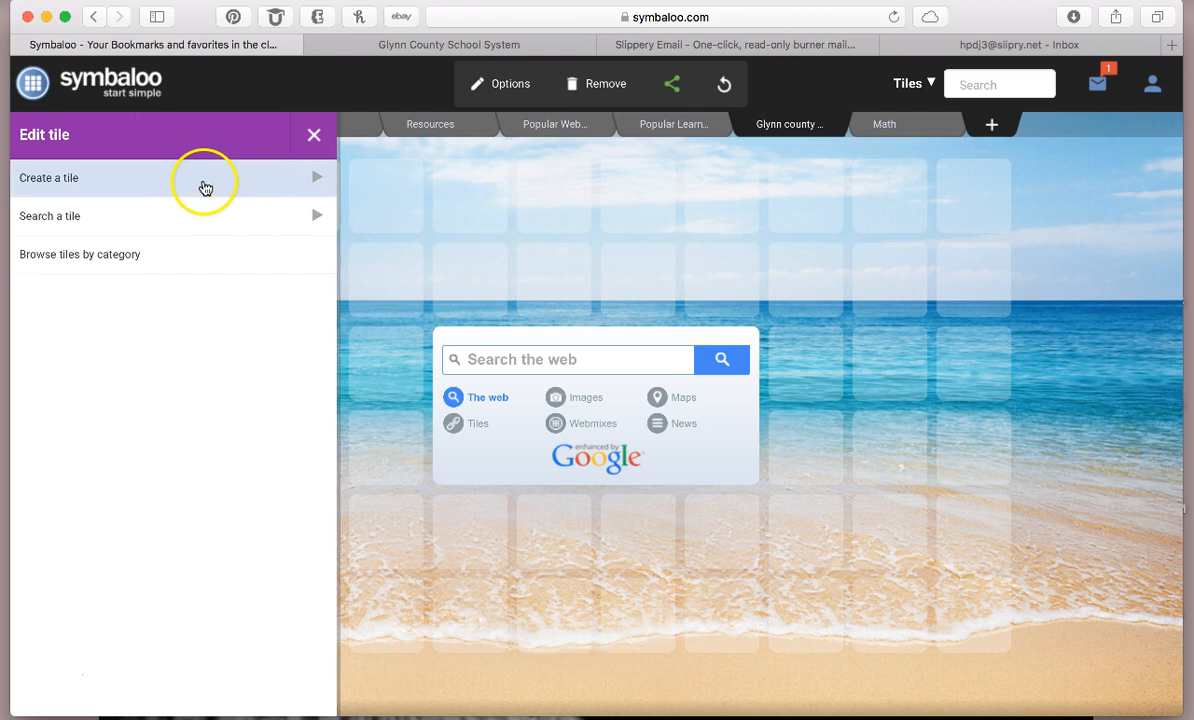
pyautogui.click(115, 336)
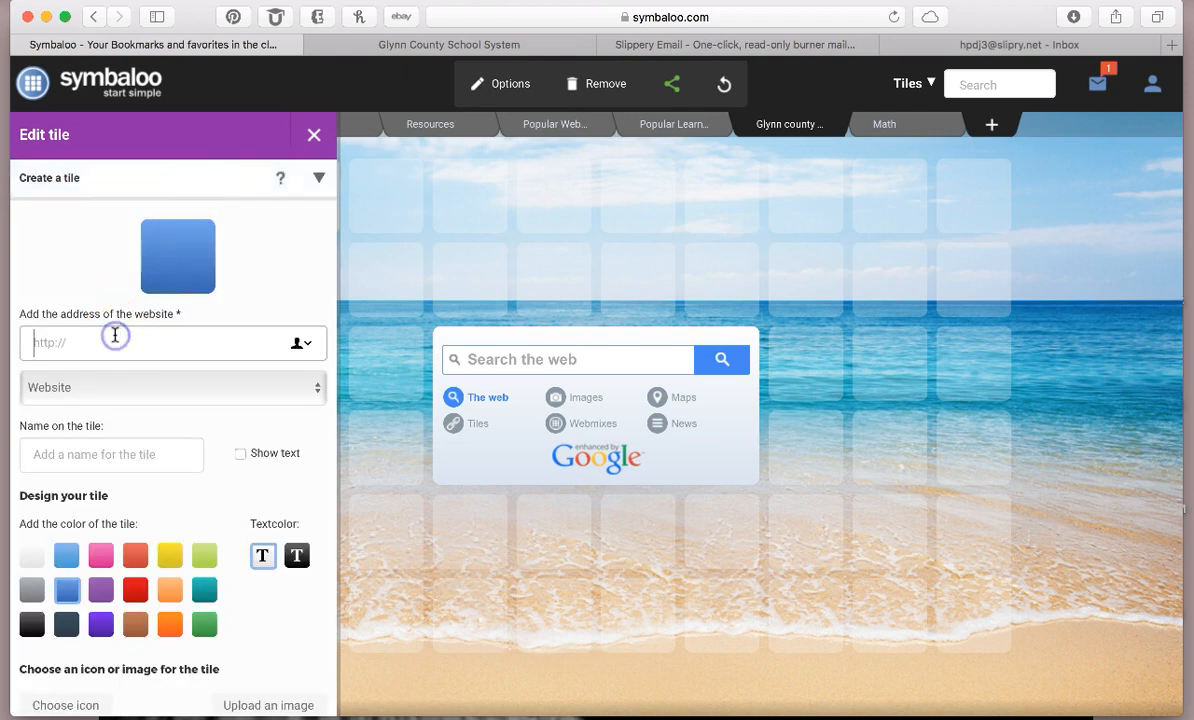
pyautogui.write('www.abcya.com')
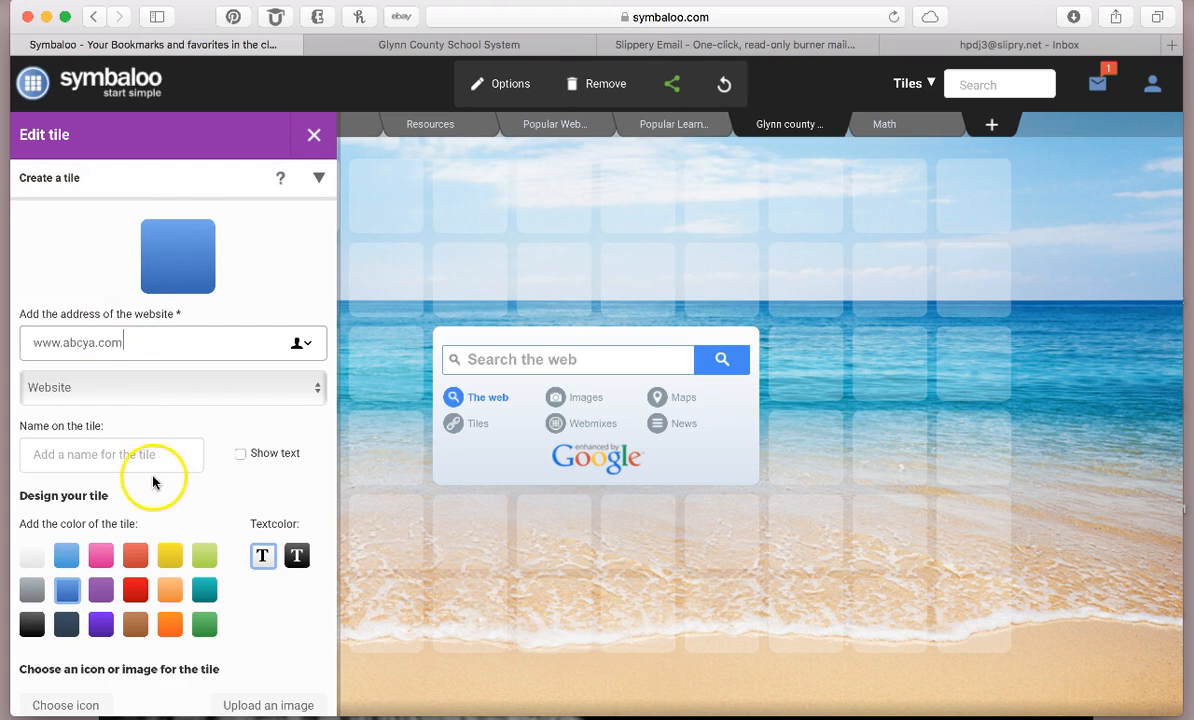
# - Show the name text on the Paint Go tile and save the tile to the webmix
pyautogui.click(241, 456)
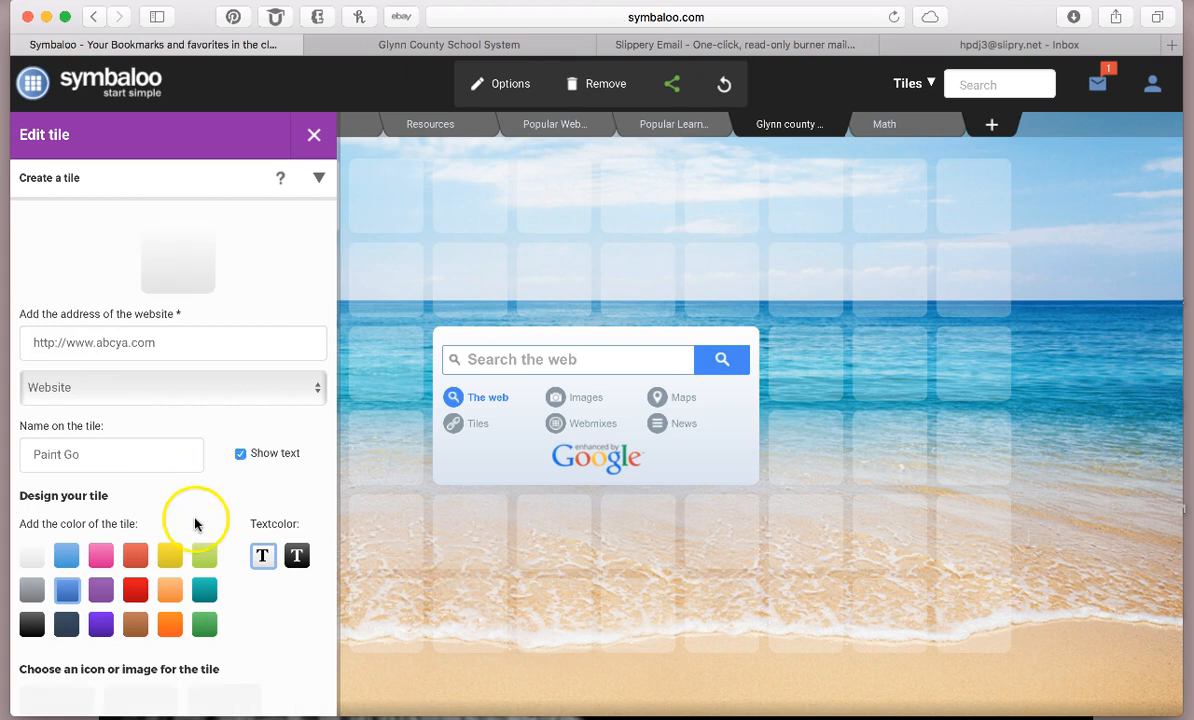
pyautogui.scroll(-2, 166, 575)
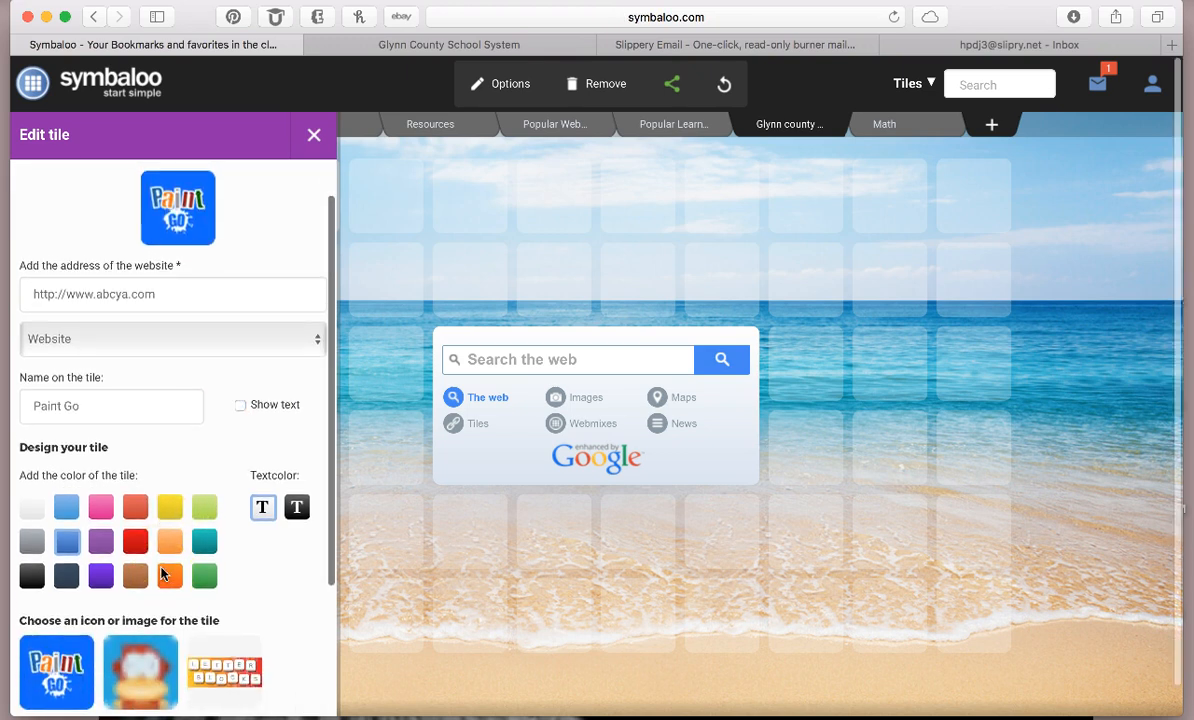
pyautogui.click(241, 406)
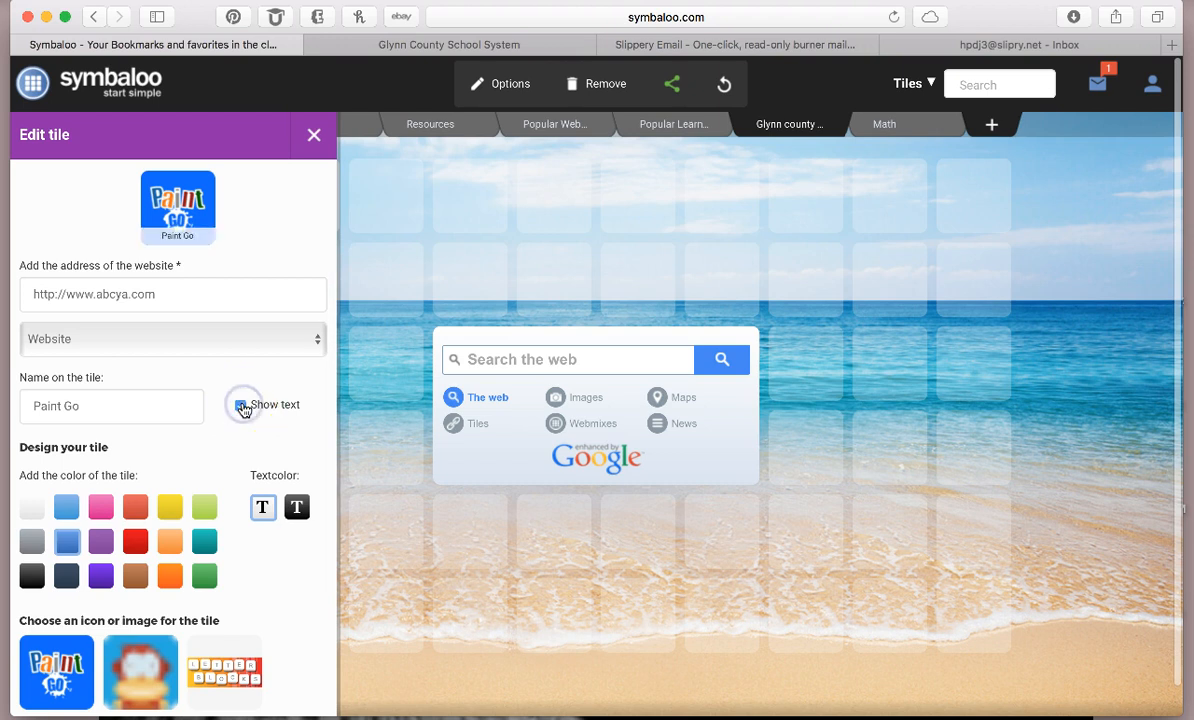
pyautogui.scroll(-4, 213, 573)
pyautogui.click(222, 615)
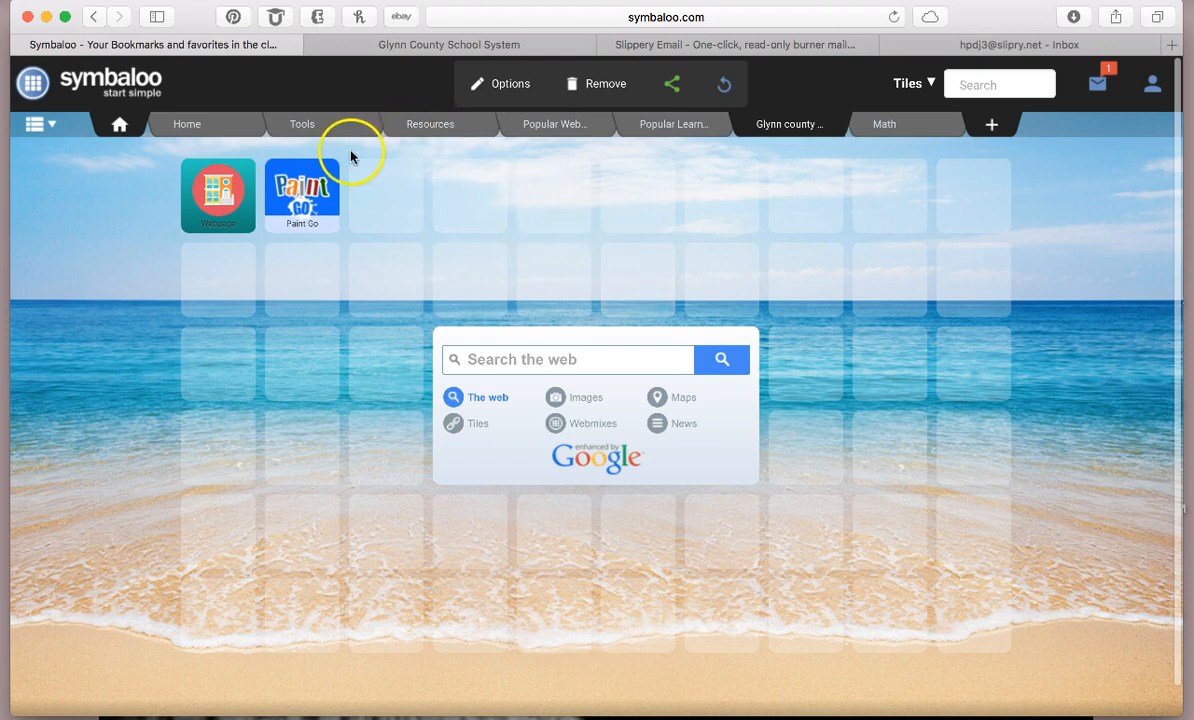
# - Update the shared Glynn county schools webmix with the added tile, and select the webmix's full web address
pyautogui.click(725, 87)
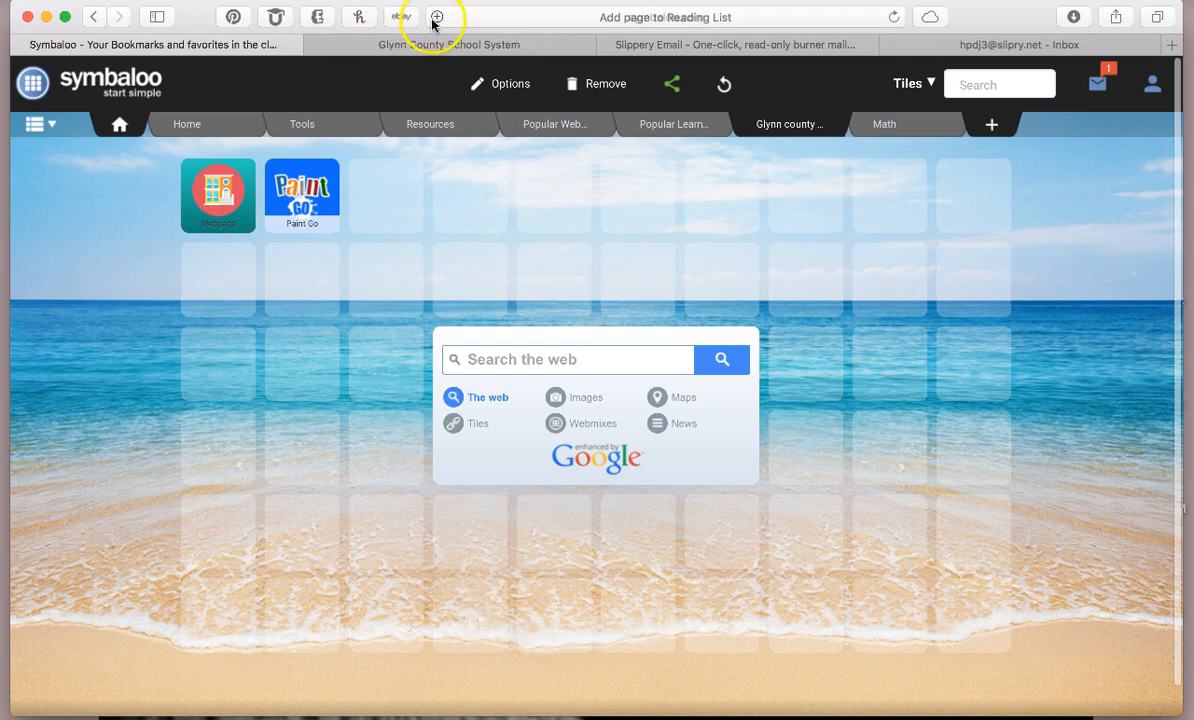
pyautogui.click(467, 18)
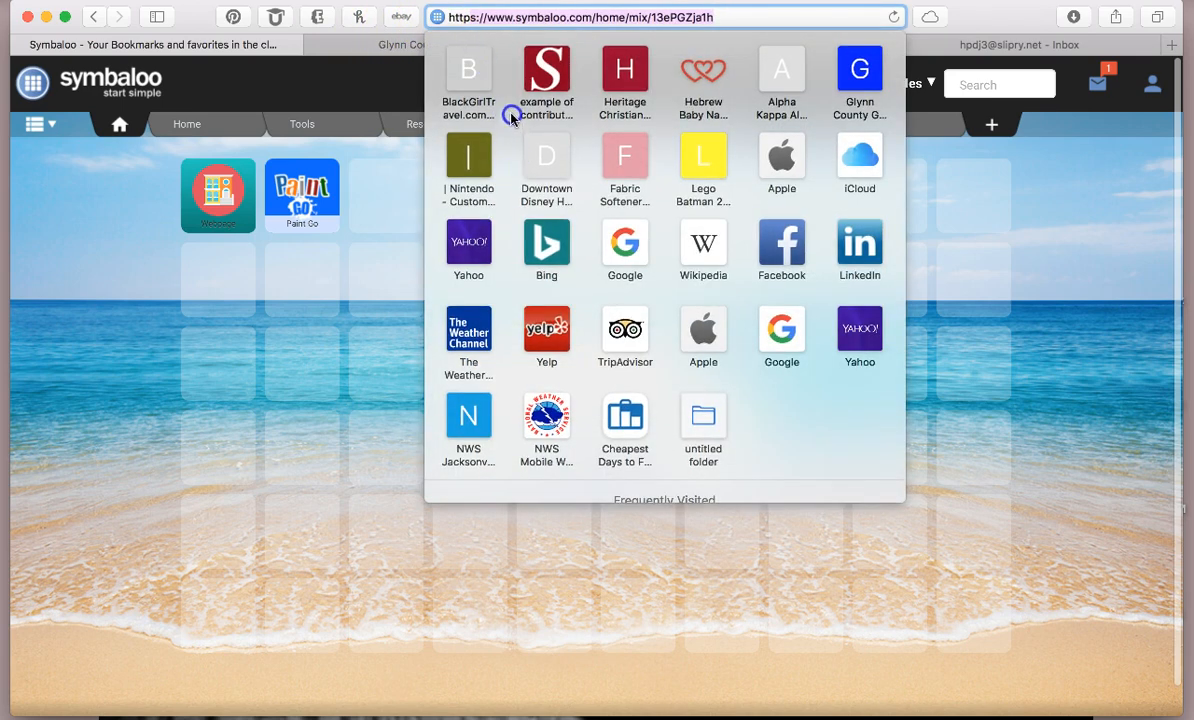
pyautogui.moveTo(438, 16)
pyautogui.mouseDown()
pyautogui.moveTo(405, 233)
pyautogui.moveTo(255, 714)
pyautogui.moveTo(248, 688)
pyautogui.moveTo(410, 692)
pyautogui.moveTo(479, 711)
pyautogui.moveTo(421, 216)
pyautogui.moveTo(430, 2)
pyautogui.mouseUp()
pyautogui.moveTo(398, 50); pyautogui.dragTo(435, 23)
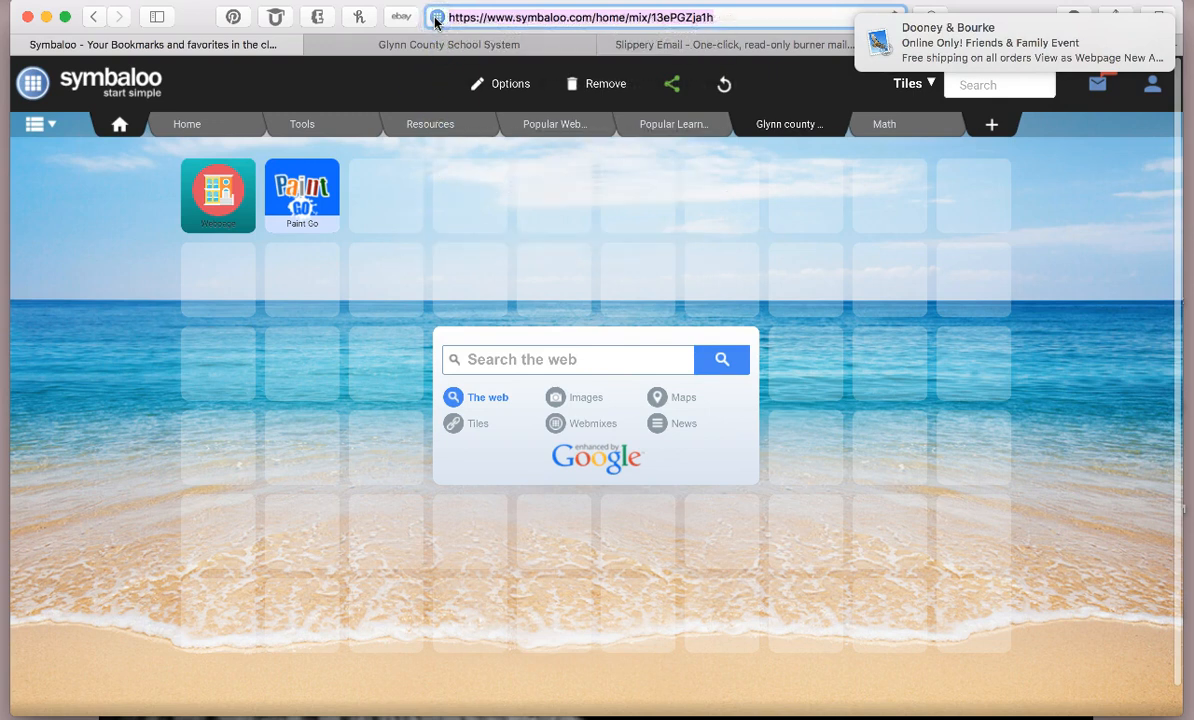